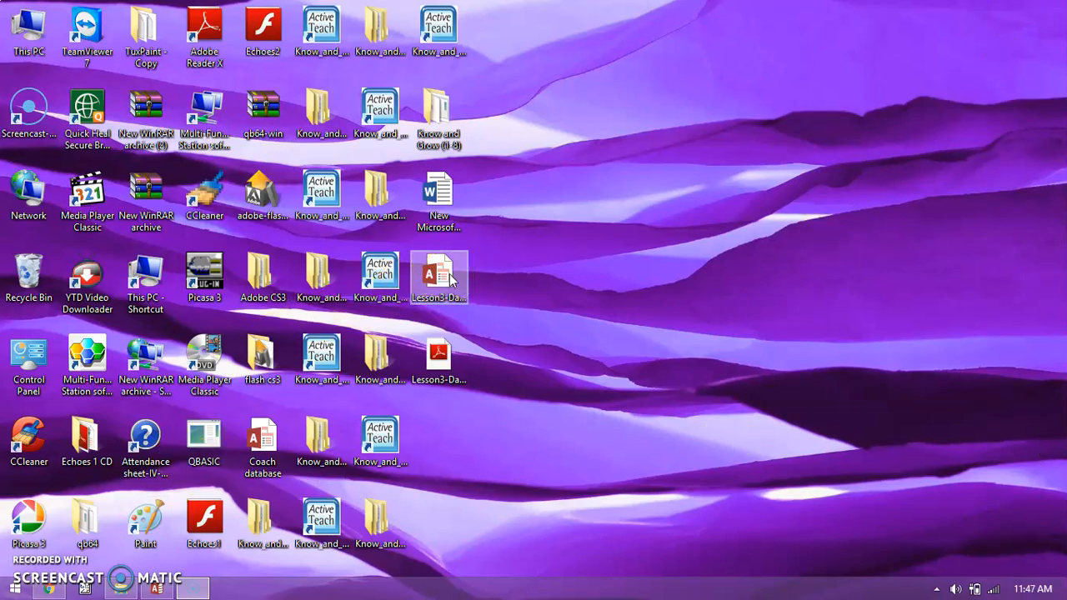
# Open the Lesson3-Database1 database from the desktop and display Table1 in Datasheet view
pyautogui.doubleClick(451, 280)
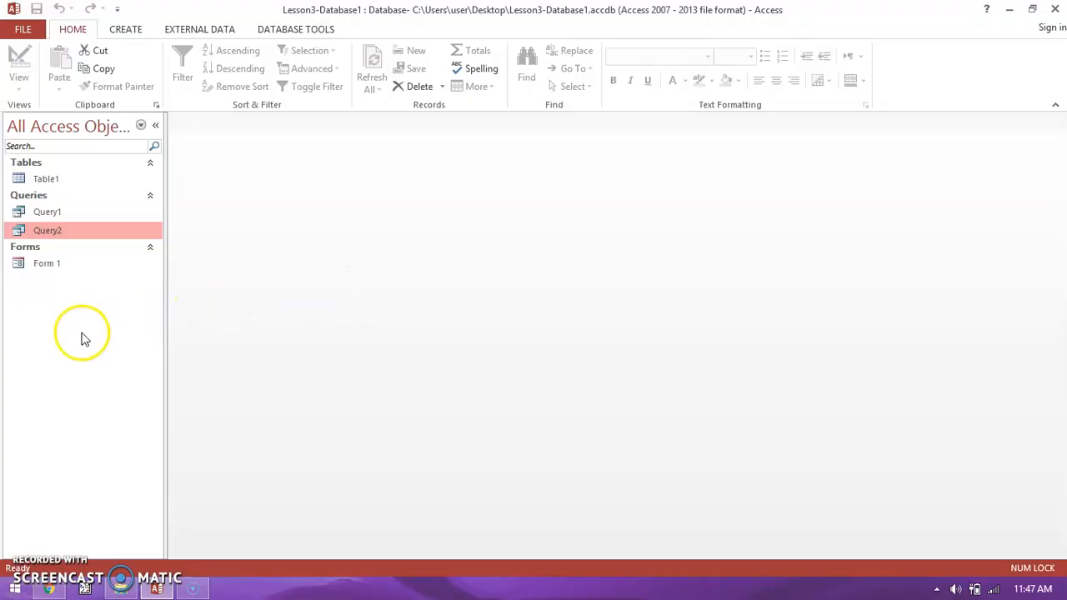
pyautogui.click(68, 183)
pyautogui.doubleClick(70, 184)
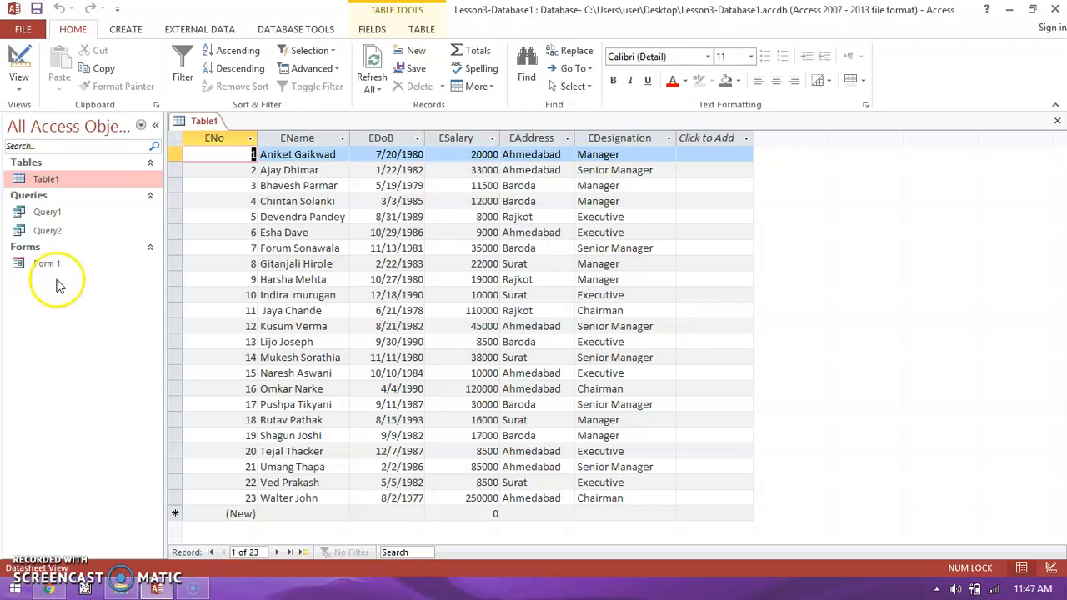
# Start the Report Wizard with Table1 as the source of the report's fields
pyautogui.click(125, 30)
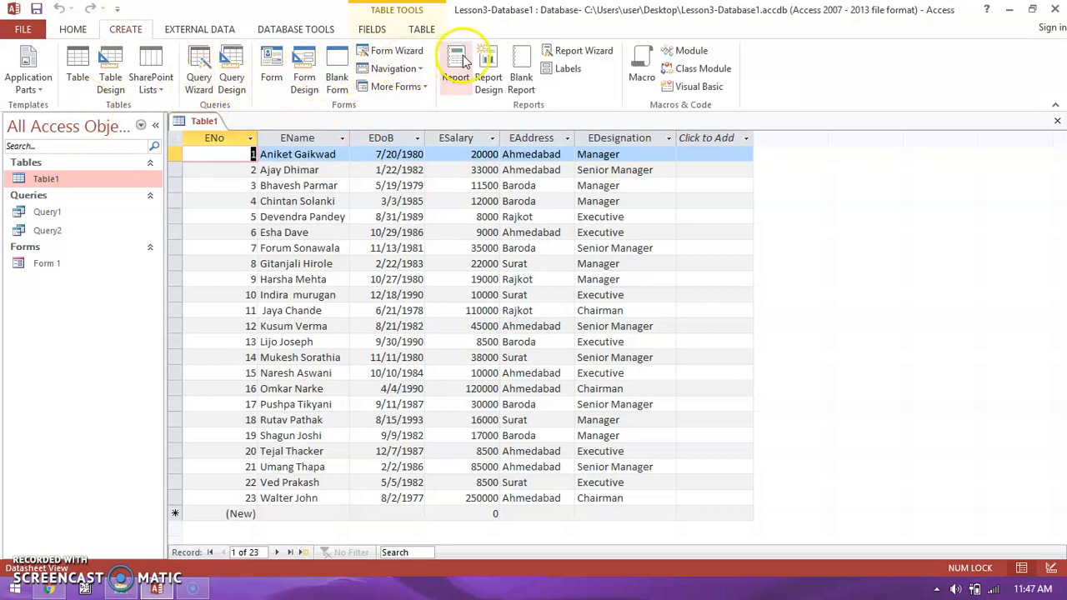
pyautogui.click(588, 53)
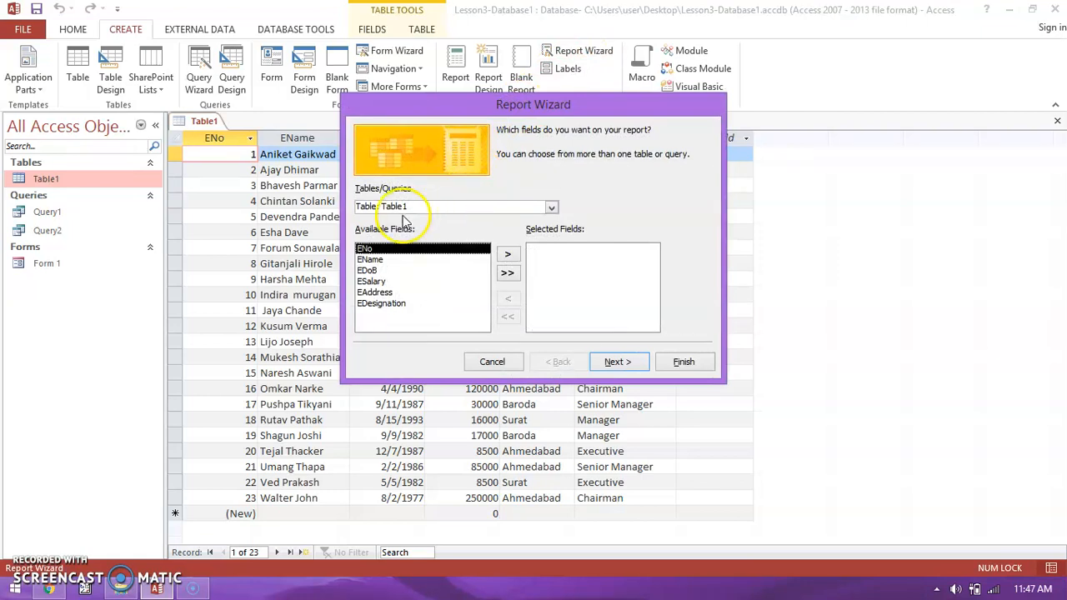
pyautogui.click(552, 206)
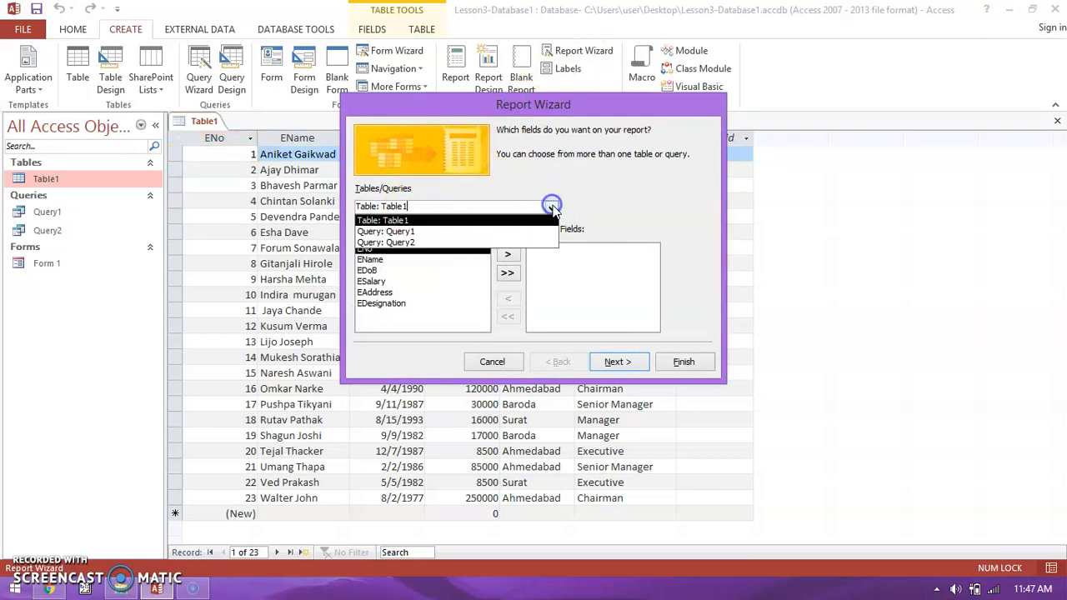
pyautogui.click(432, 221)
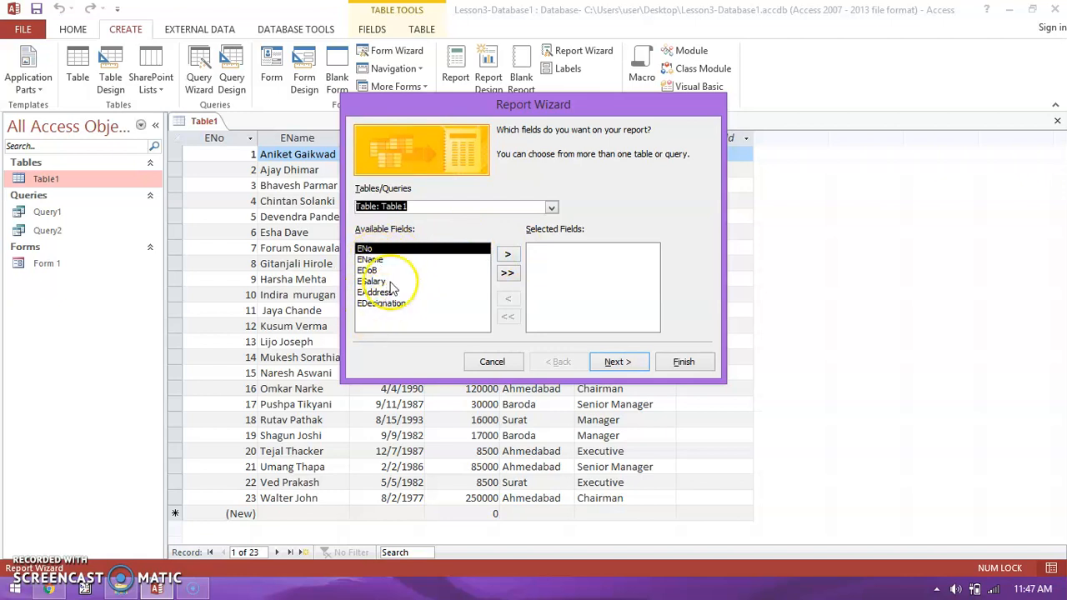
# Add the ENo, EName, EDoB, EAddress and EDesignation fields to the report and proceed to the grouping levels
pyautogui.click(511, 255)
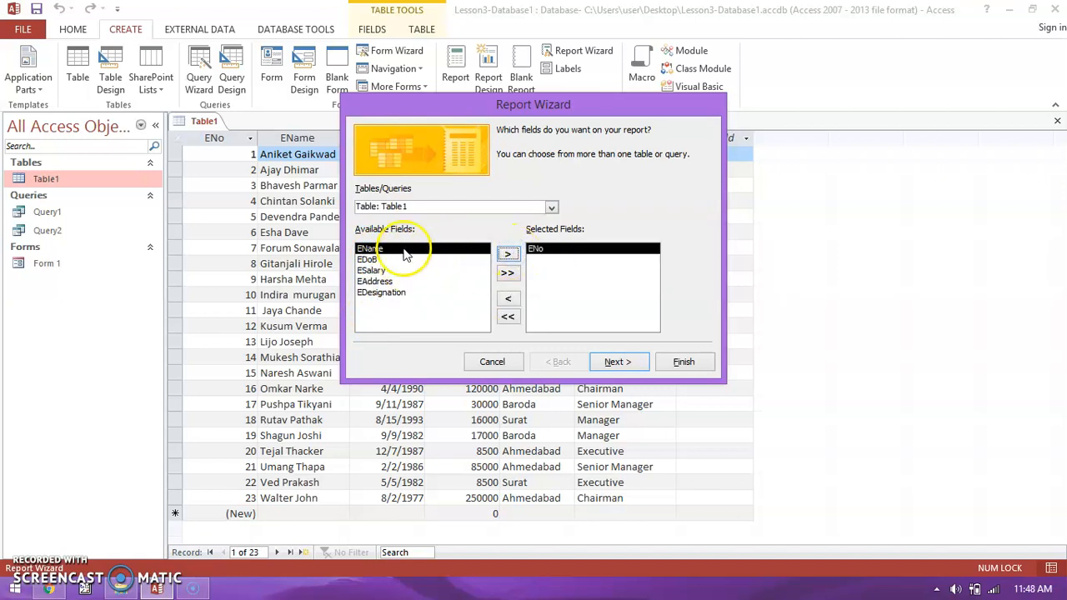
pyautogui.click(506, 254)
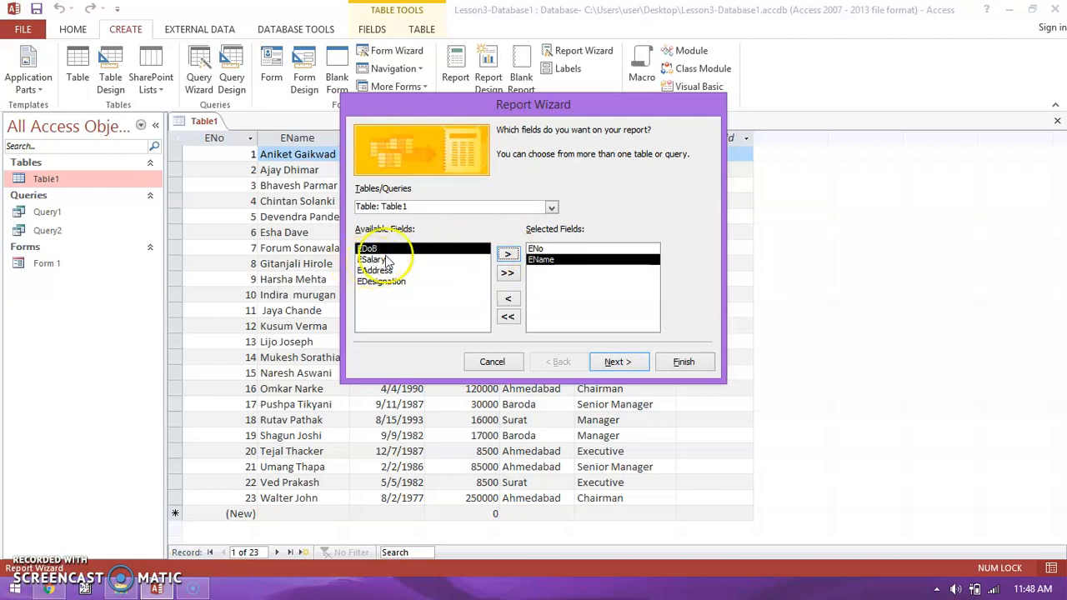
pyautogui.click(508, 254)
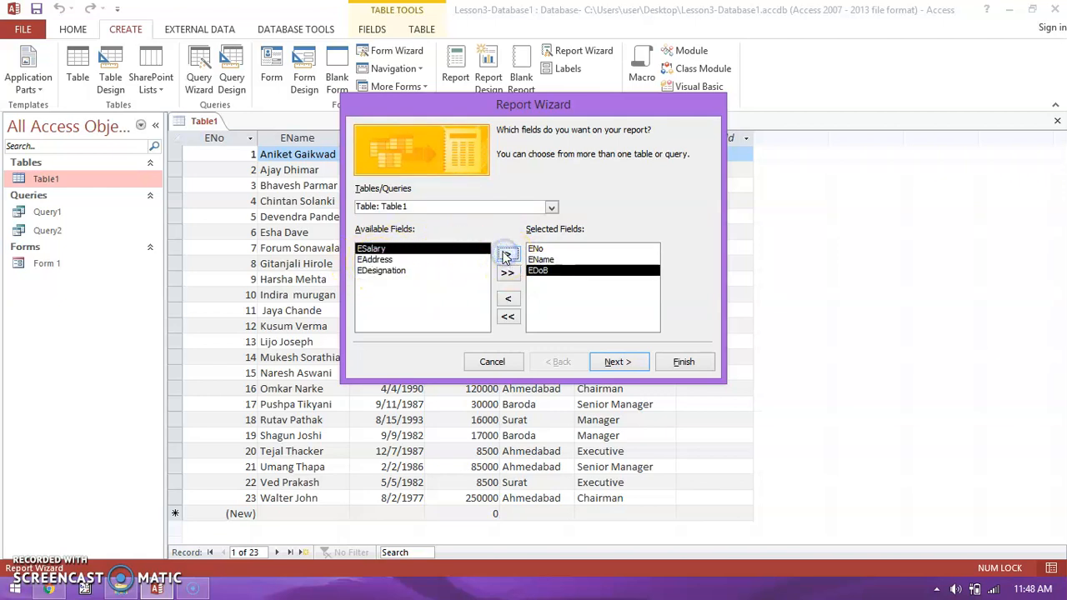
pyautogui.click(375, 259)
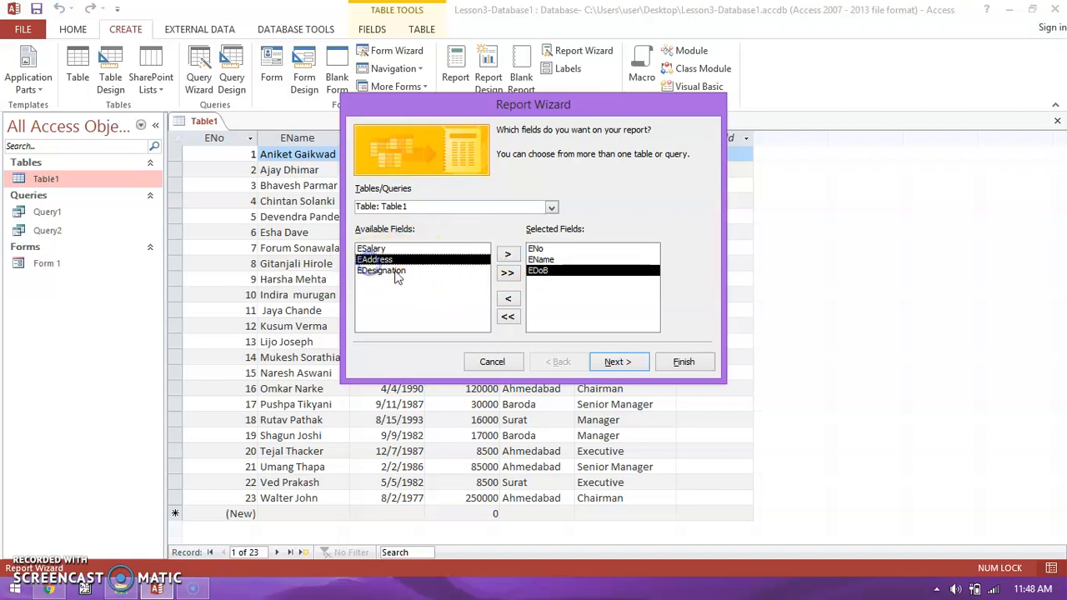
pyautogui.click(508, 254)
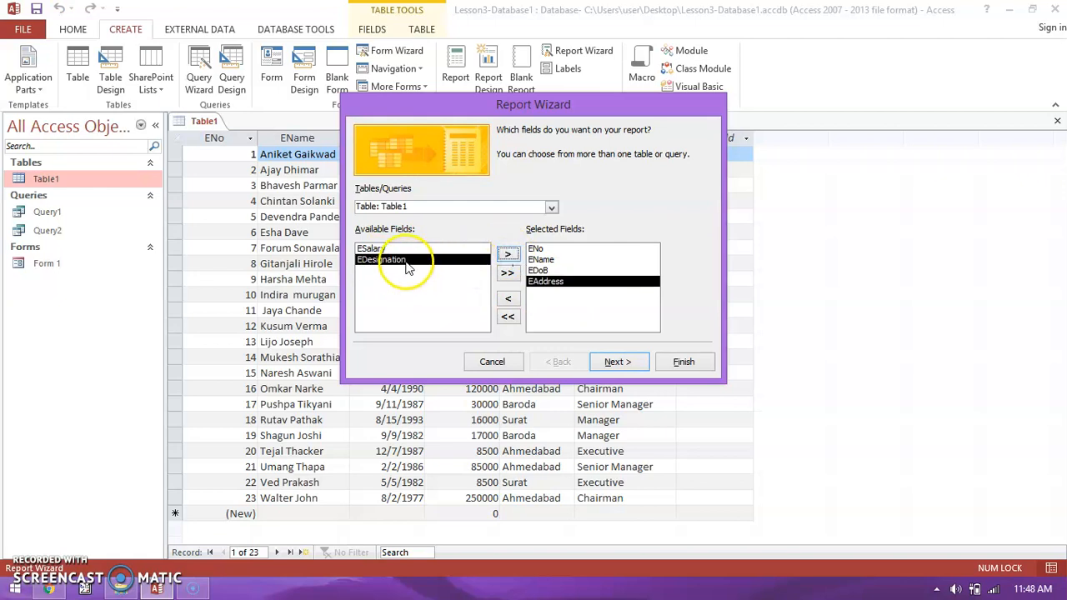
pyautogui.click(508, 255)
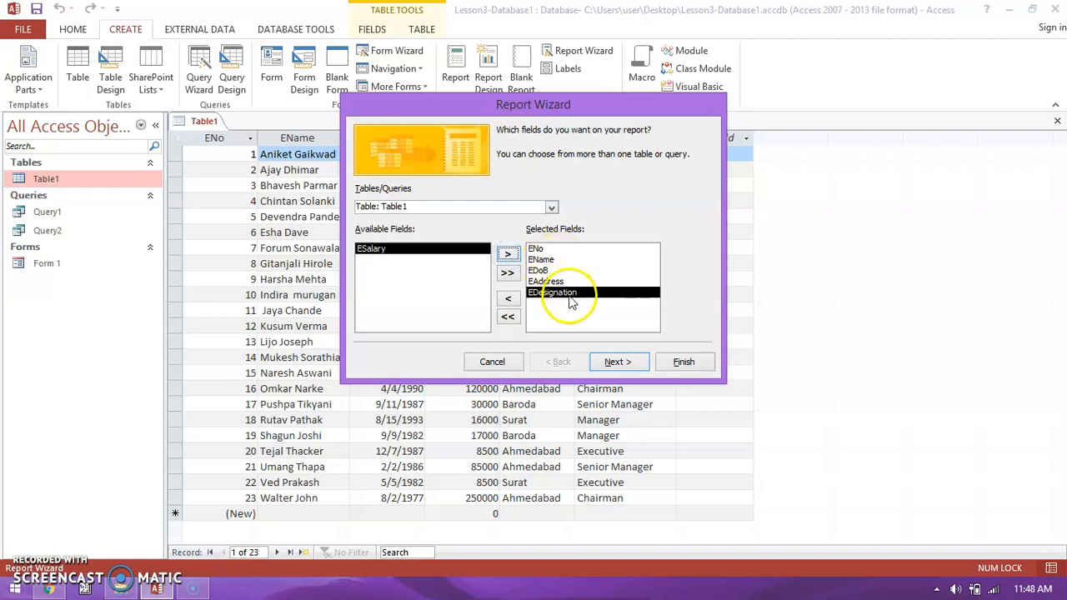
pyautogui.click(627, 365)
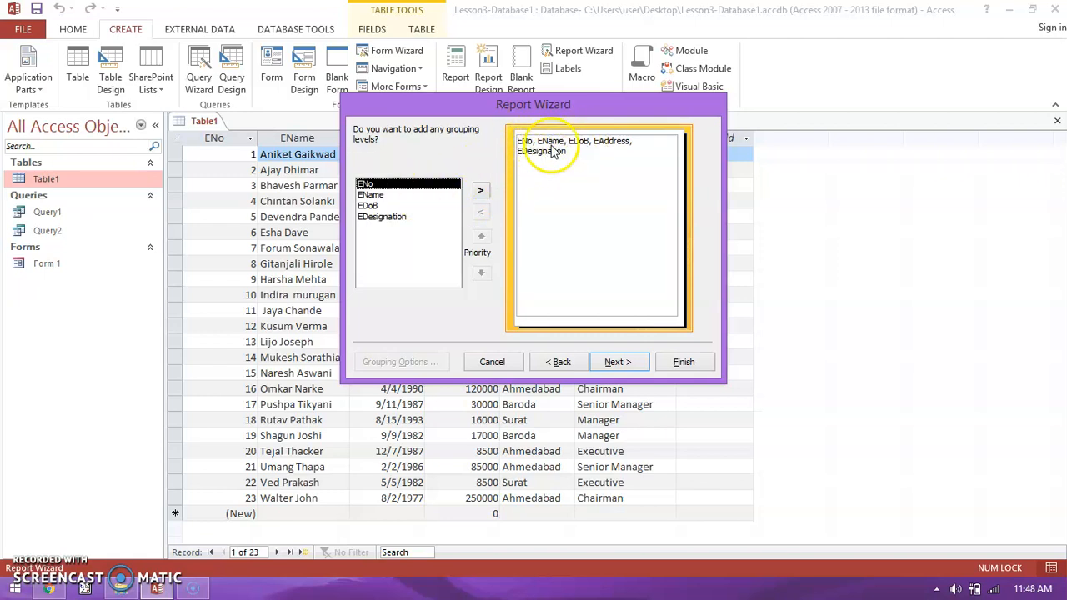
# Look through the available grouping fields and continue to the sort order without adding any grouping level
pyautogui.click(610, 143)
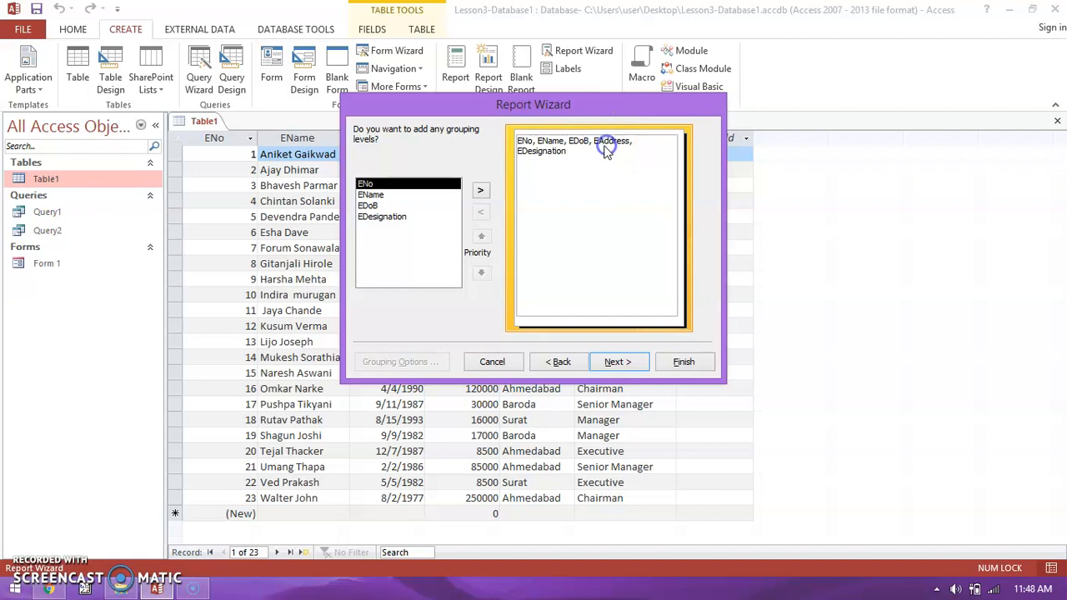
pyautogui.click(371, 205)
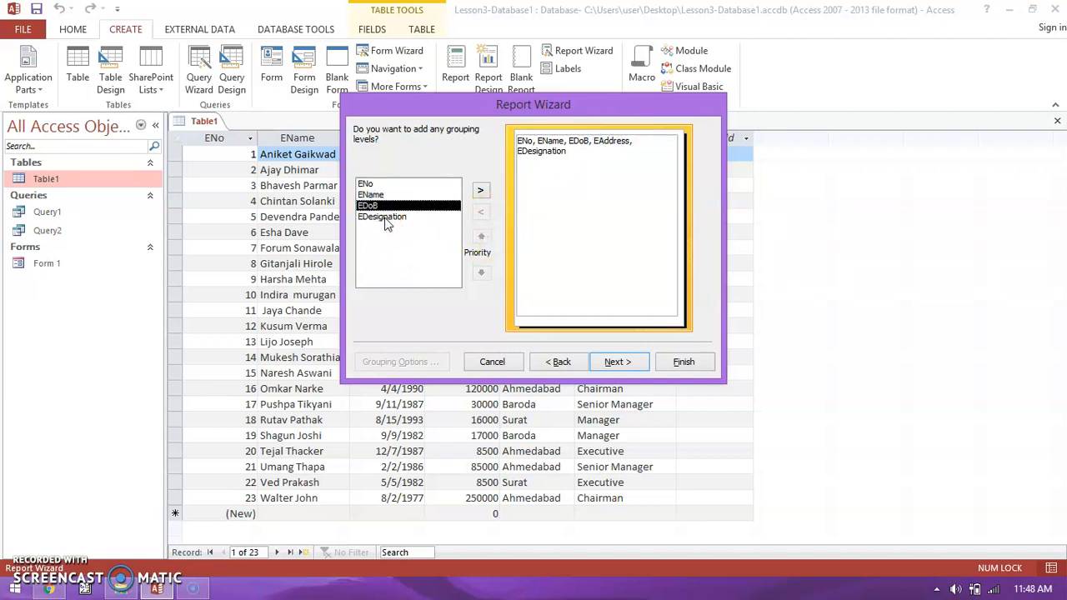
pyautogui.click(386, 218)
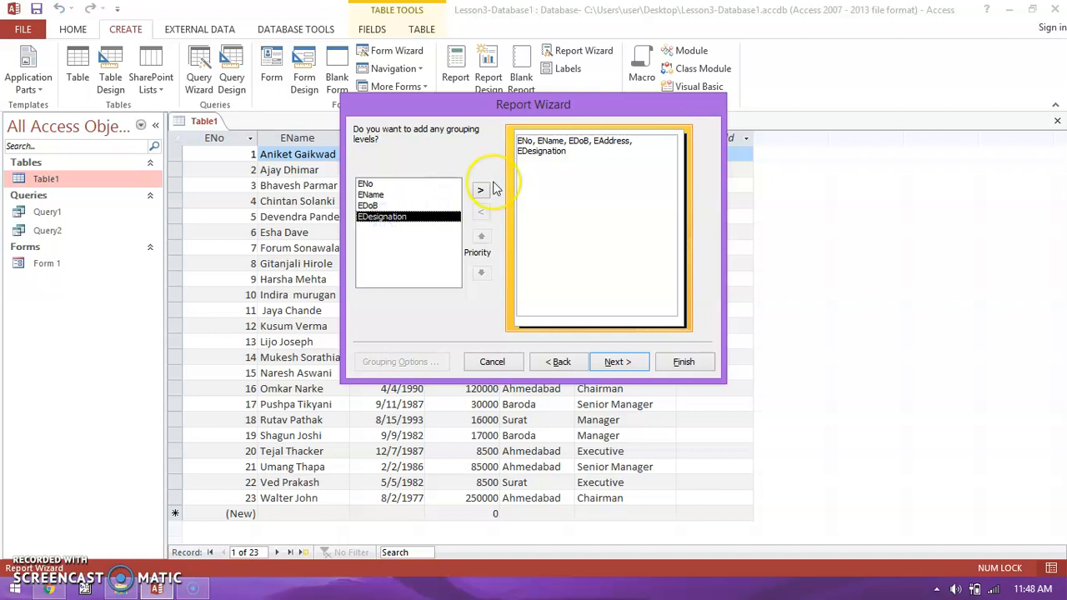
pyautogui.click(401, 206)
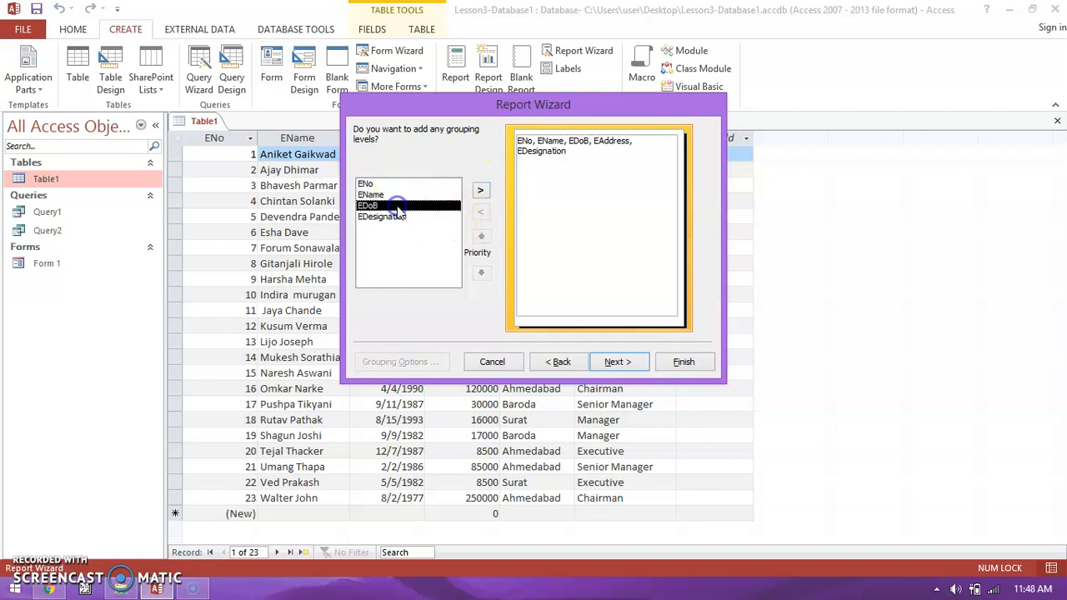
pyautogui.click(410, 194)
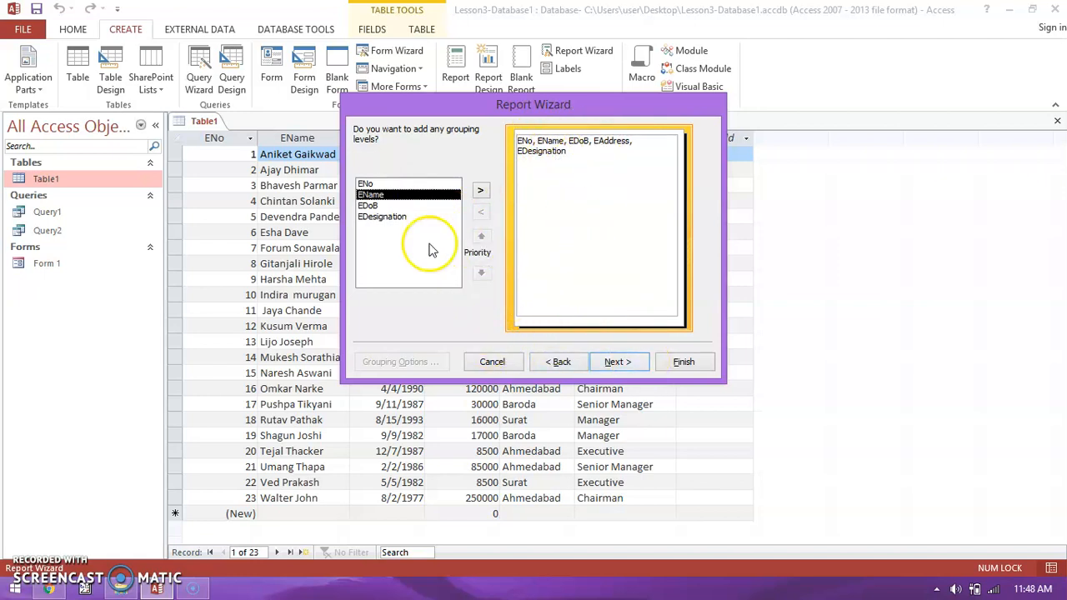
pyautogui.click(392, 217)
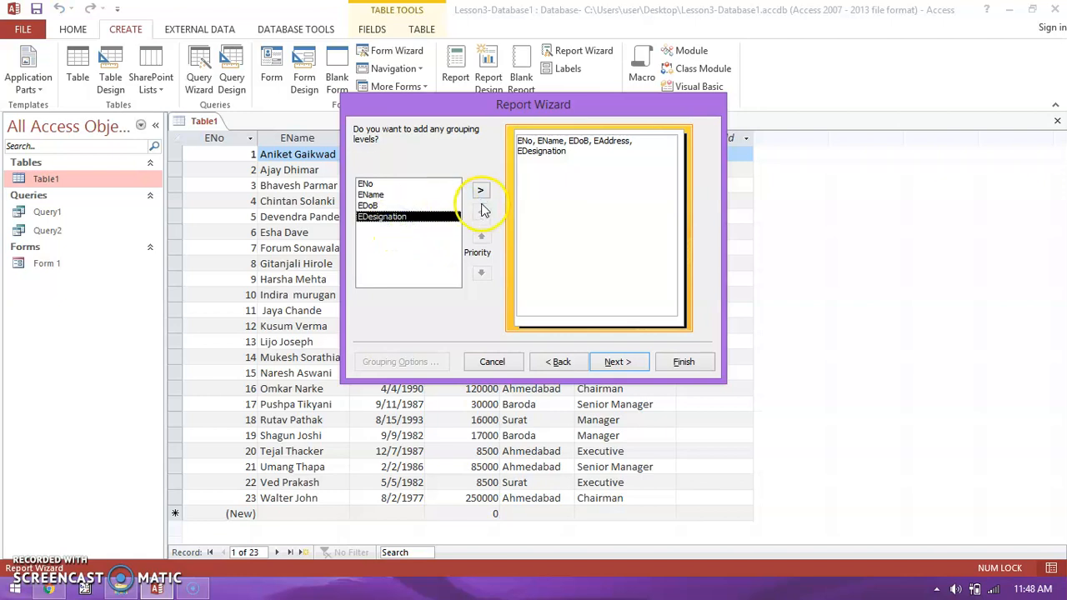
pyautogui.click(386, 205)
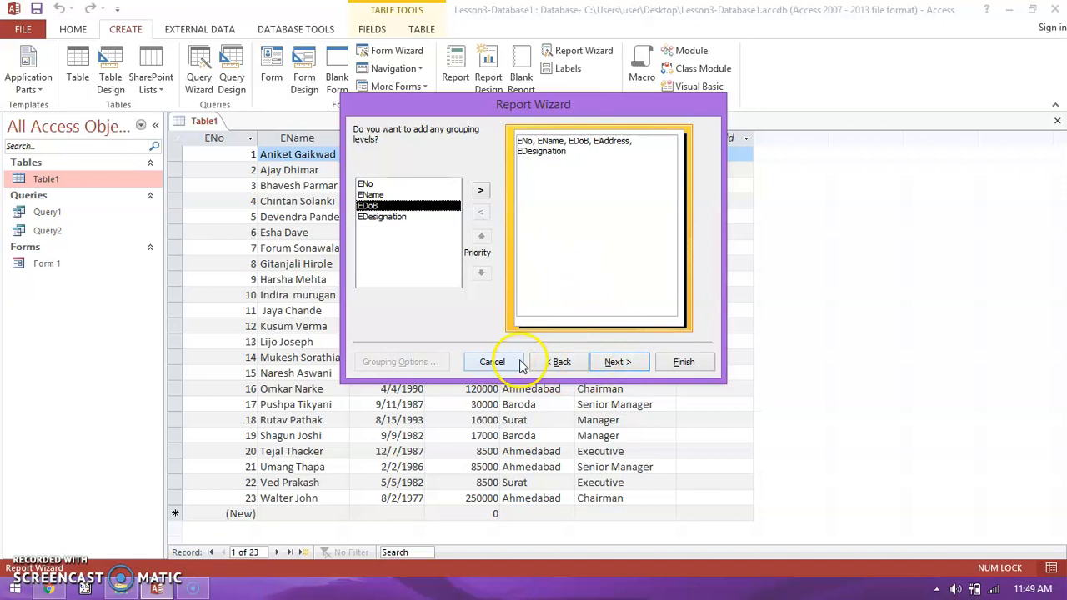
pyautogui.click(615, 364)
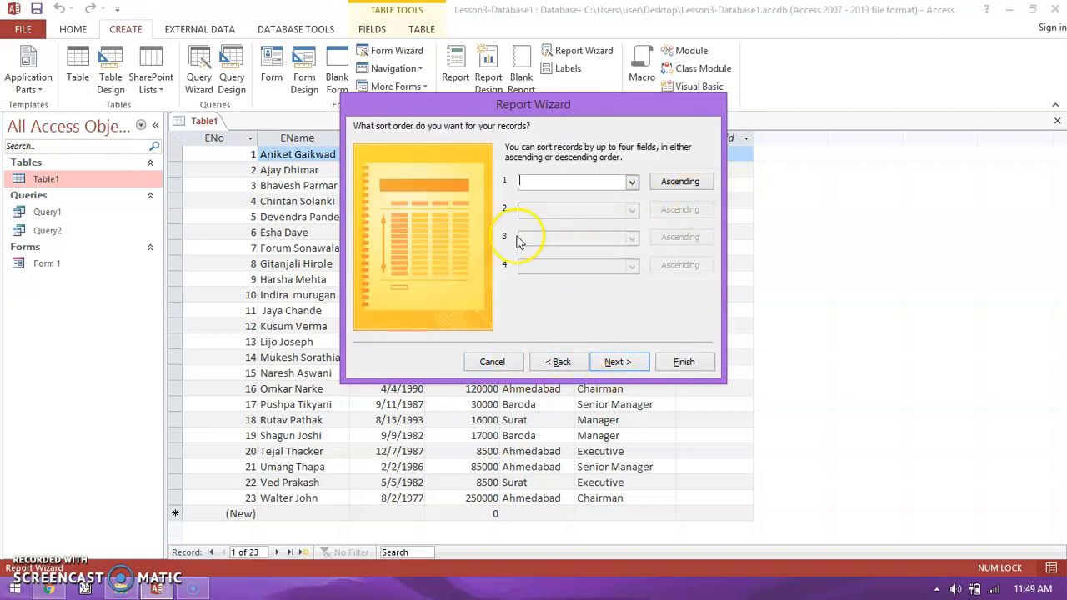
# Sort the report records in ascending order by ENo and then by EName, and continue to the layout options
pyautogui.click(634, 184)
pyautogui.click(590, 208)
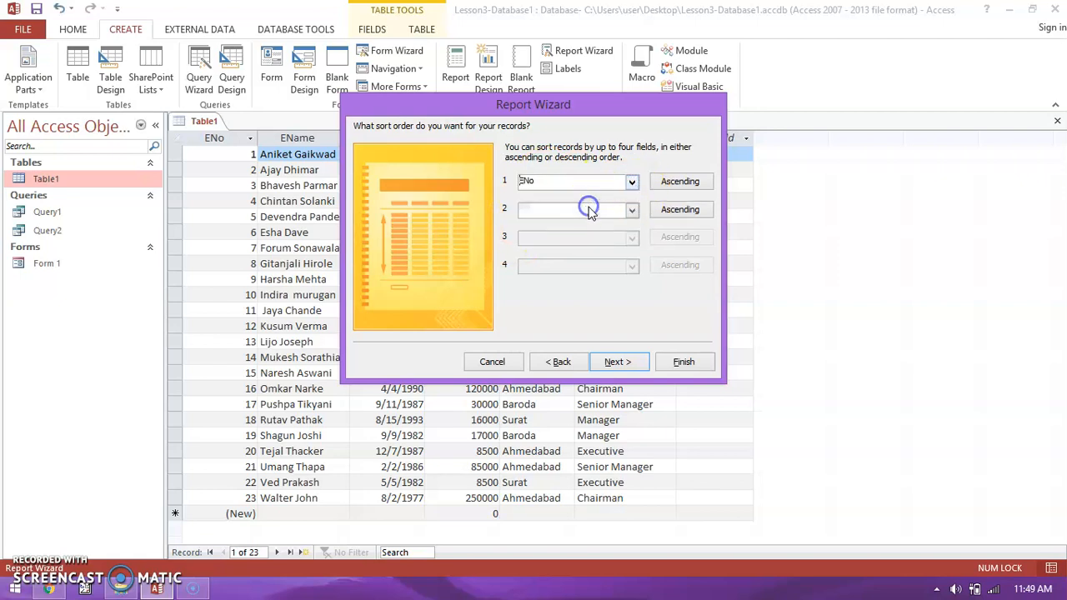
pyautogui.click(633, 210)
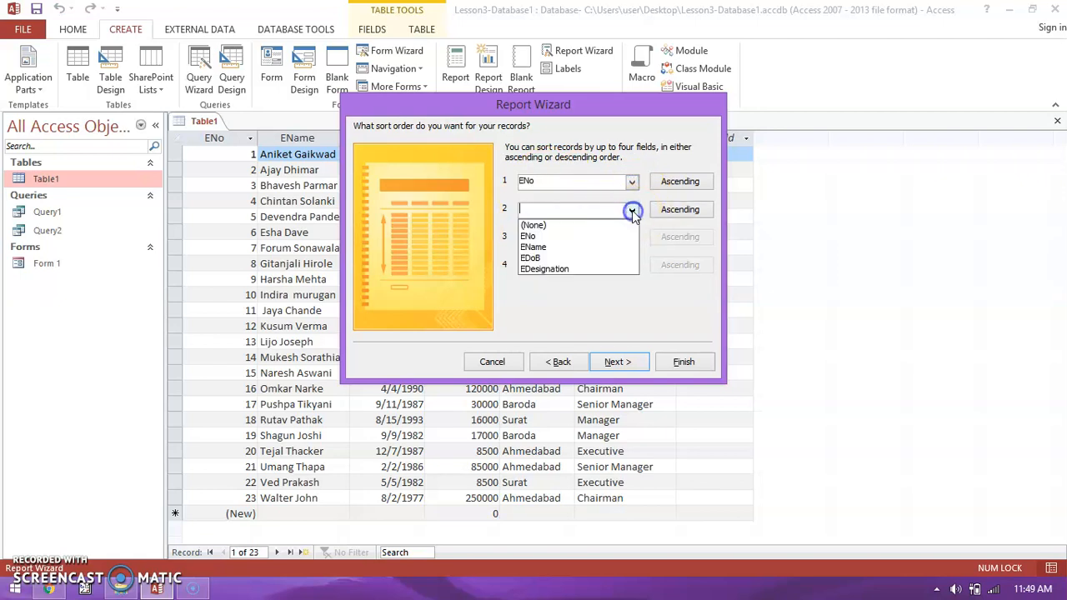
pyautogui.click(575, 247)
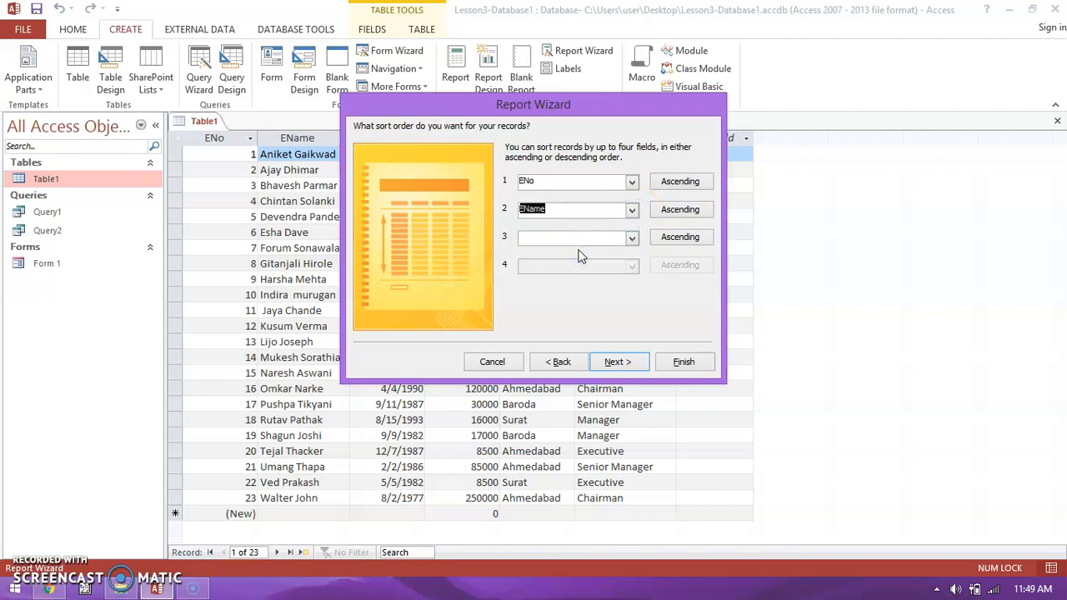
pyautogui.click(632, 238)
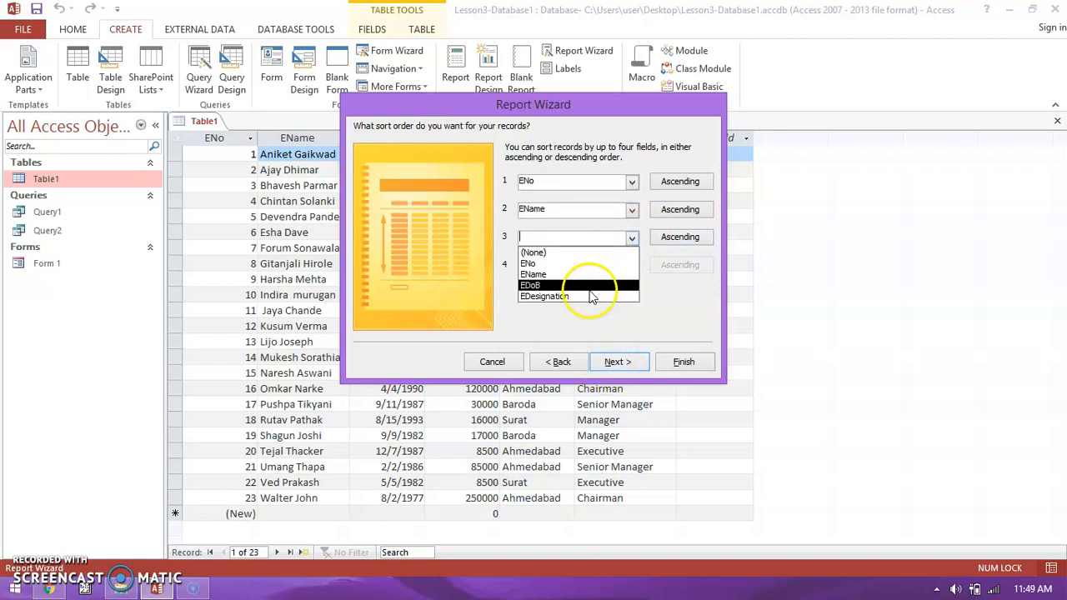
pyautogui.click(667, 304)
pyautogui.click(614, 362)
# Lay out the report as Tabular in Portrait orientation with field widths adjusted to fit the page, and continue to the title
pyautogui.click(481, 183)
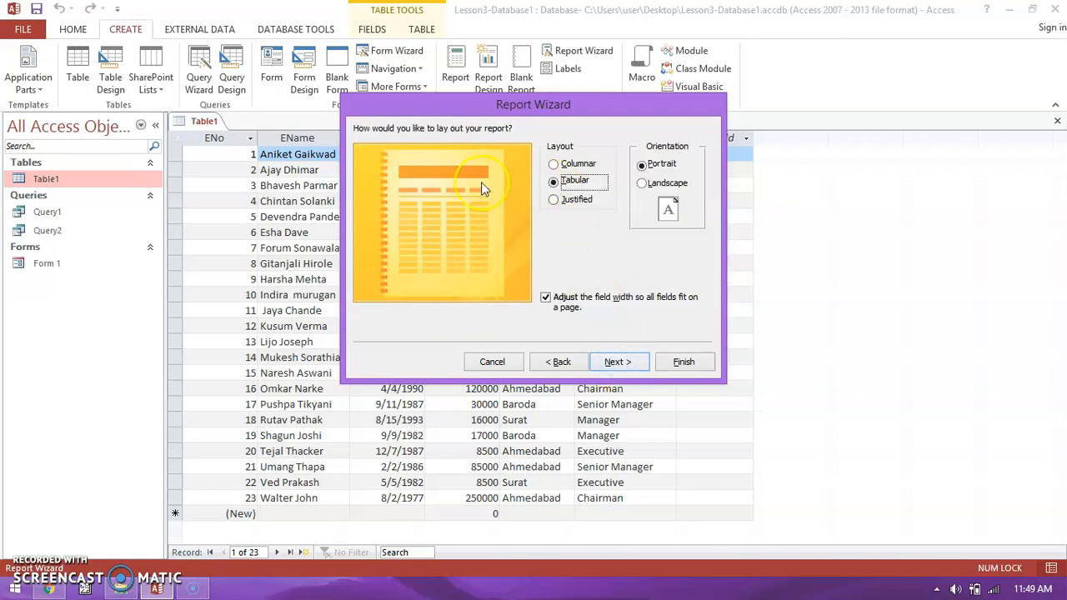
pyautogui.click(554, 165)
pyautogui.click(554, 182)
pyautogui.click(555, 202)
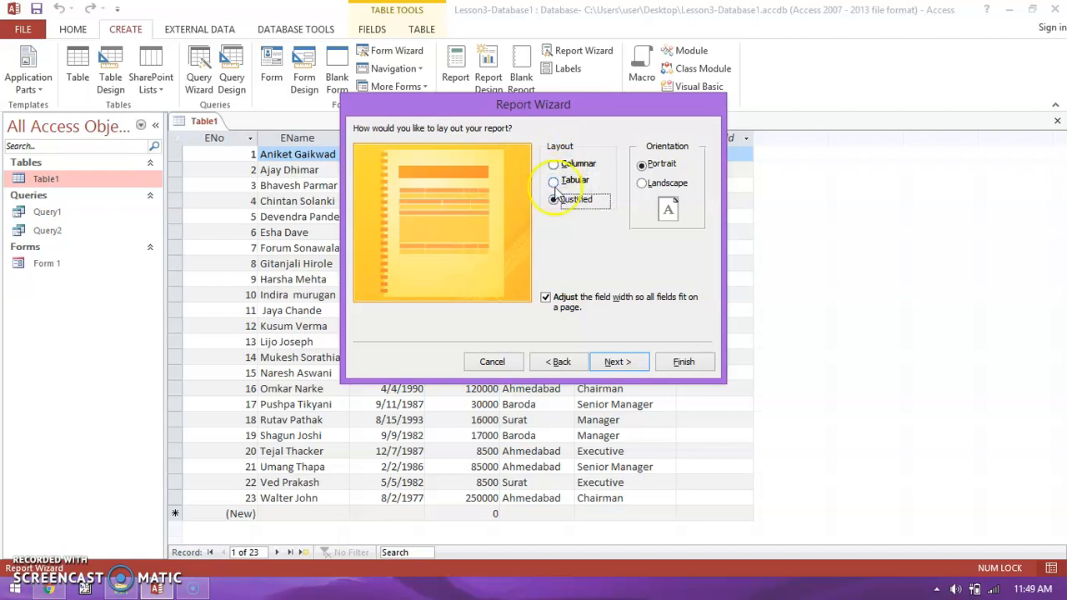
pyautogui.click(554, 182)
pyautogui.click(648, 169)
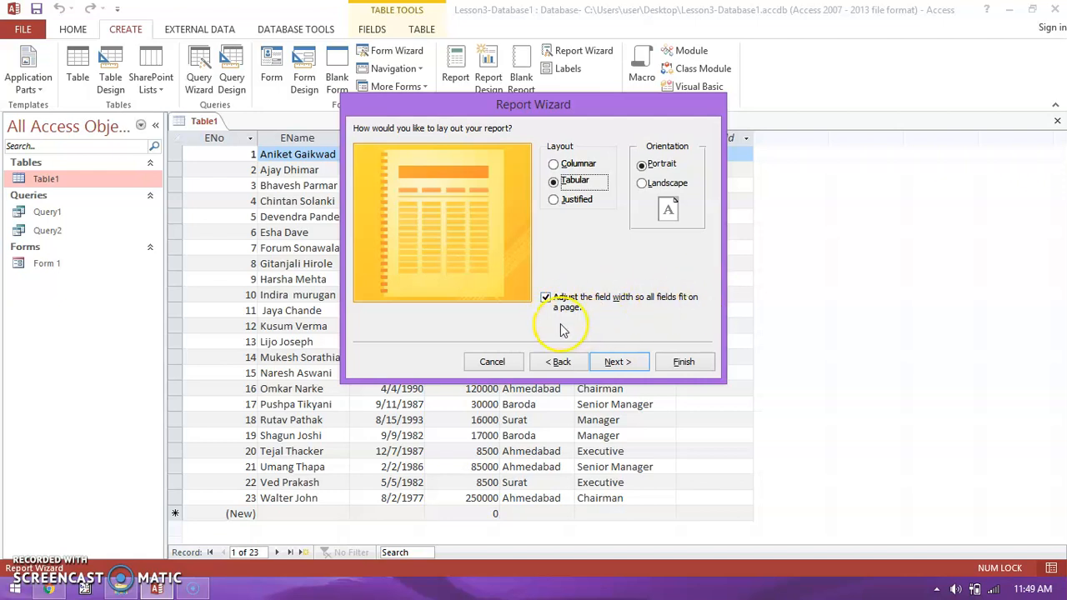
pyautogui.click(546, 298)
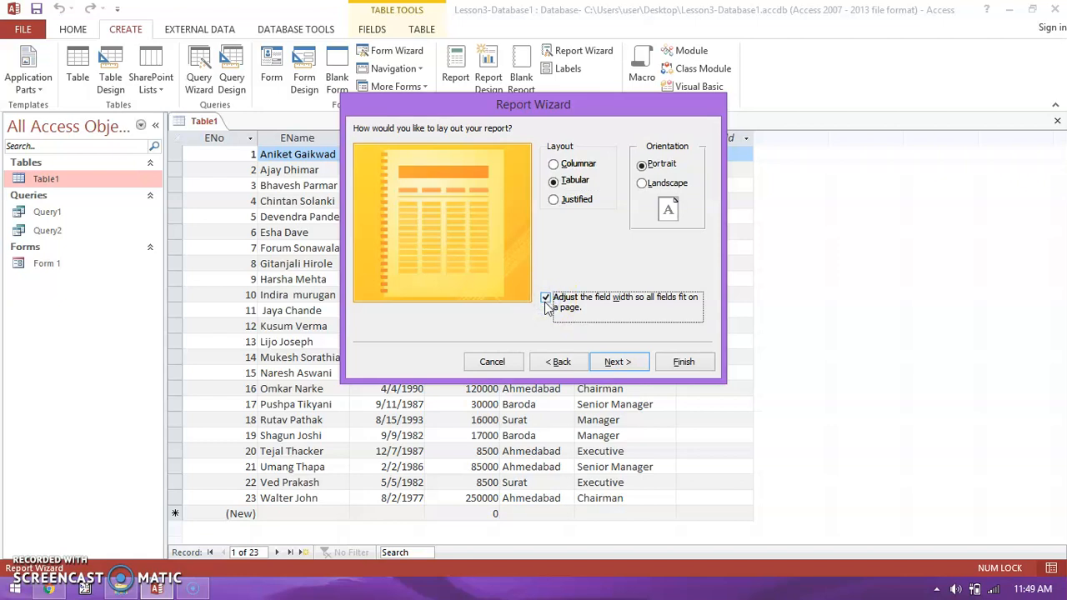
pyautogui.click(615, 362)
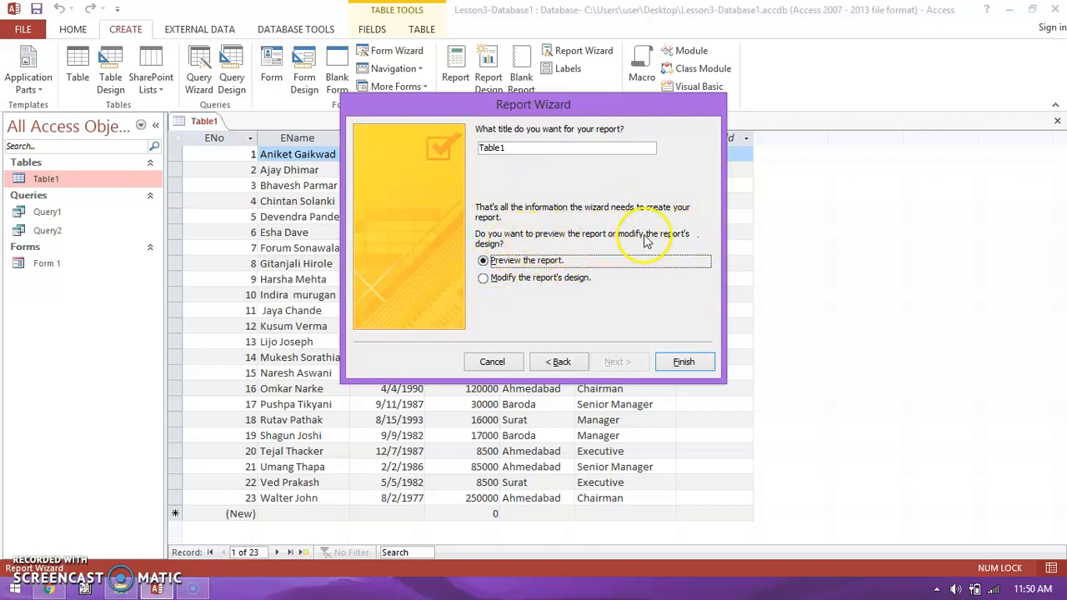
# Finish the wizard with the report title Table1 and the option to preview the report
pyautogui.click(495, 284)
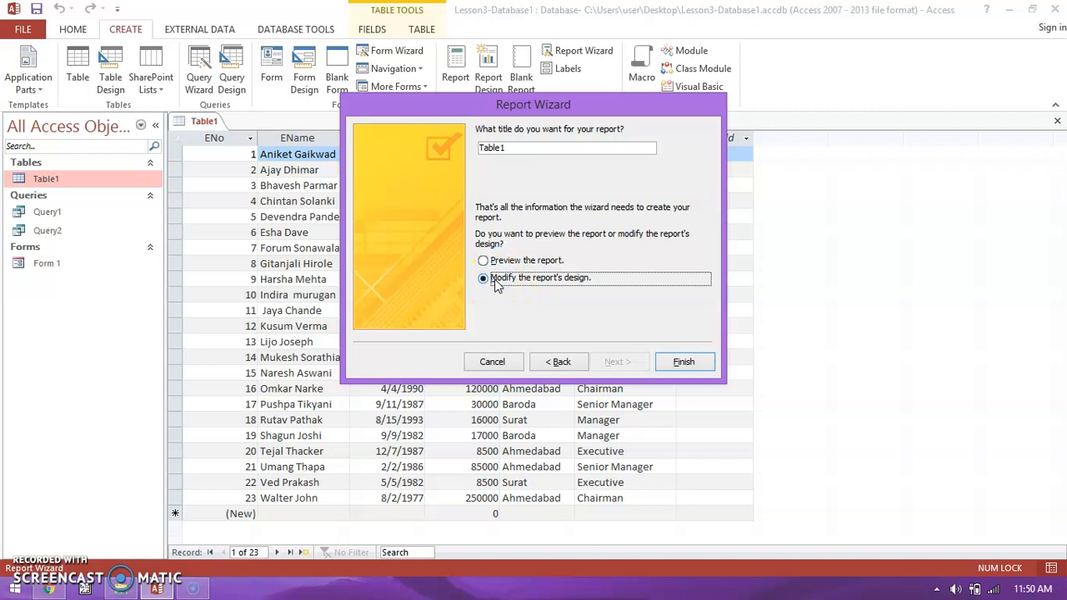
pyautogui.click(503, 264)
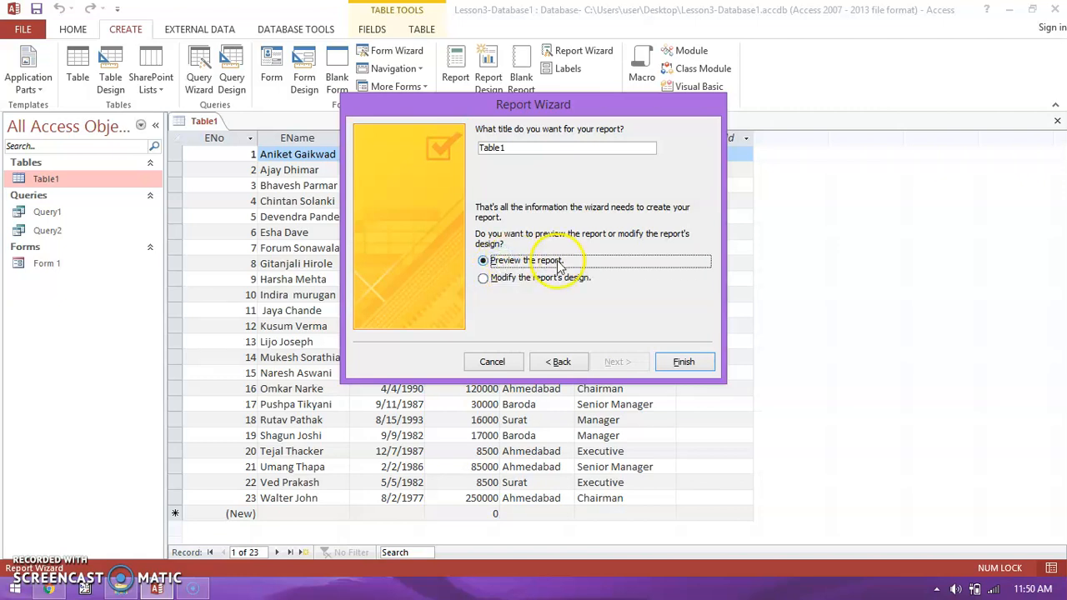
pyautogui.click(677, 365)
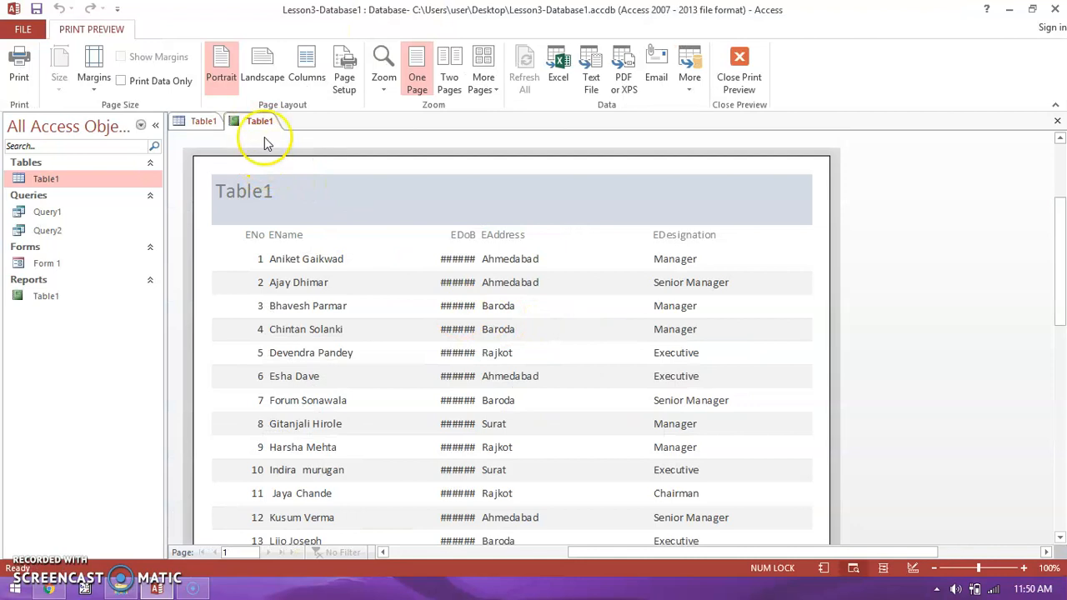
# Try to rename the Table1 report in the object list while the report is still open
pyautogui.rightClick(263, 122)
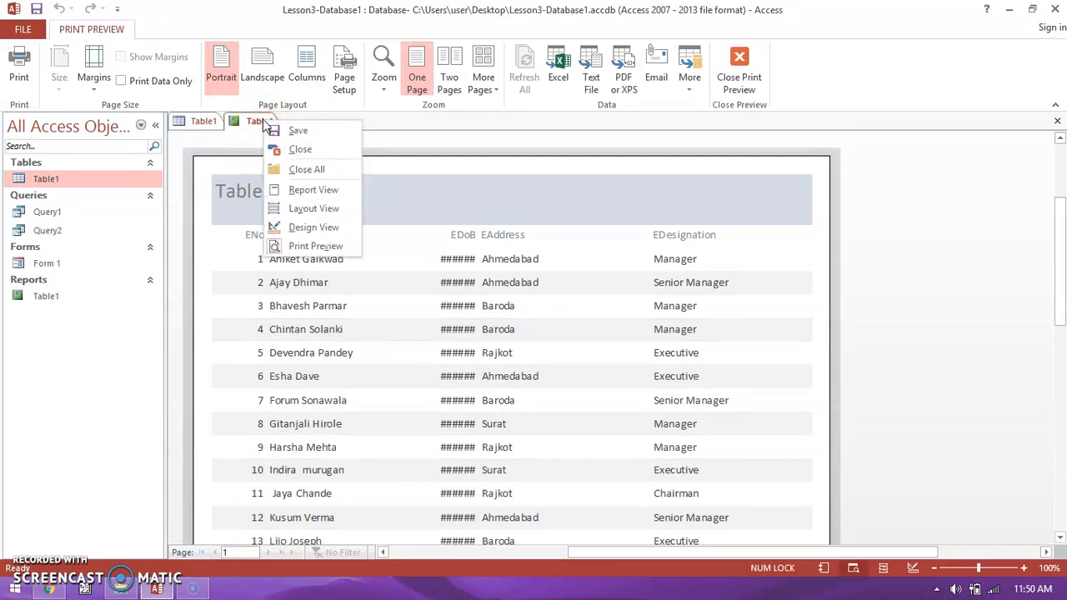
pyautogui.click(280, 173)
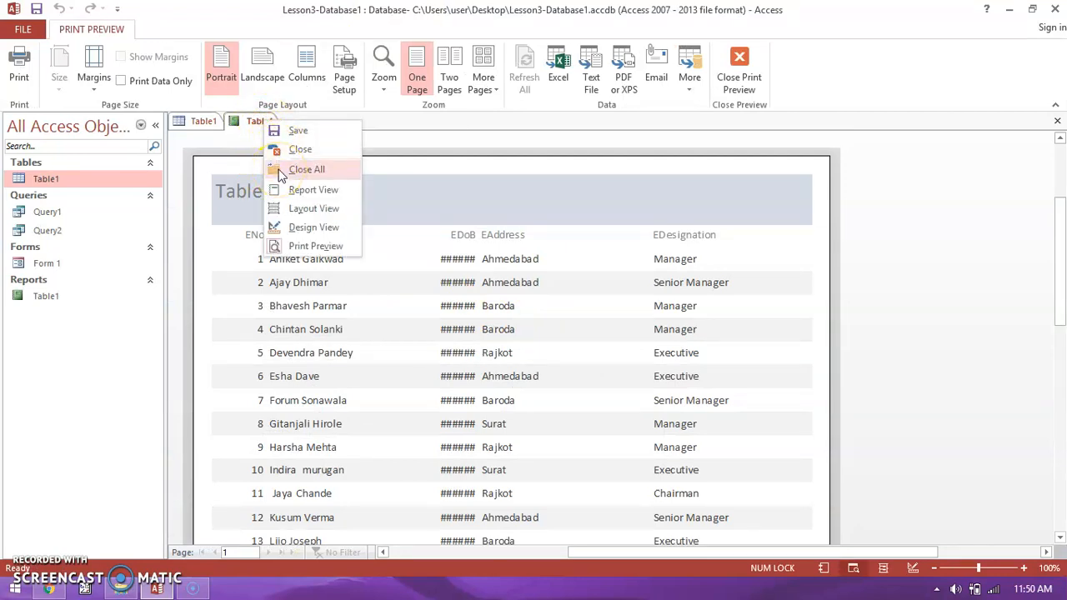
pyautogui.click(300, 150)
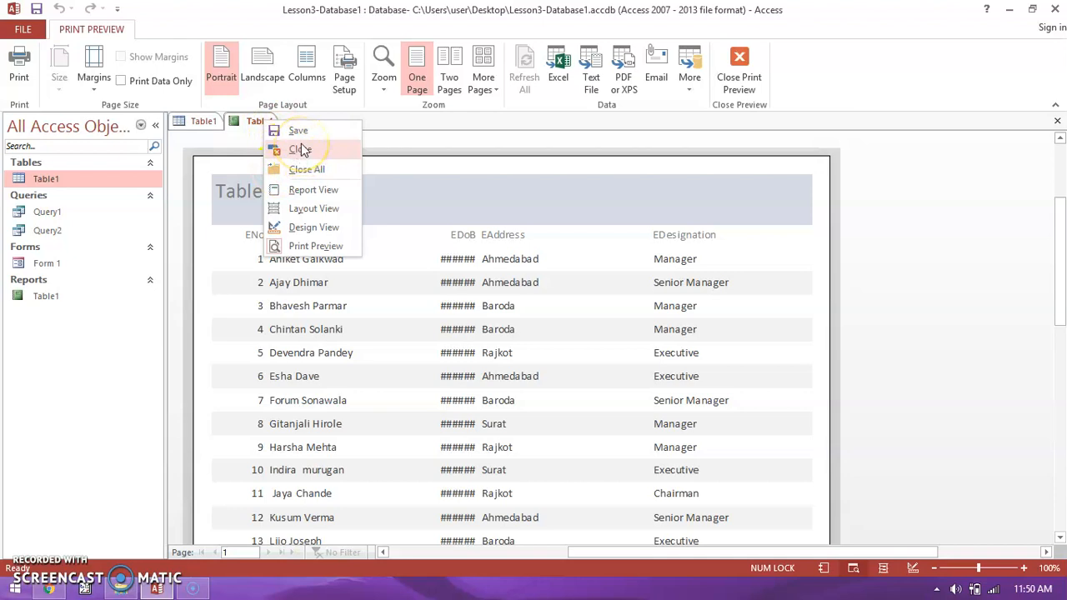
pyautogui.rightClick(35, 297)
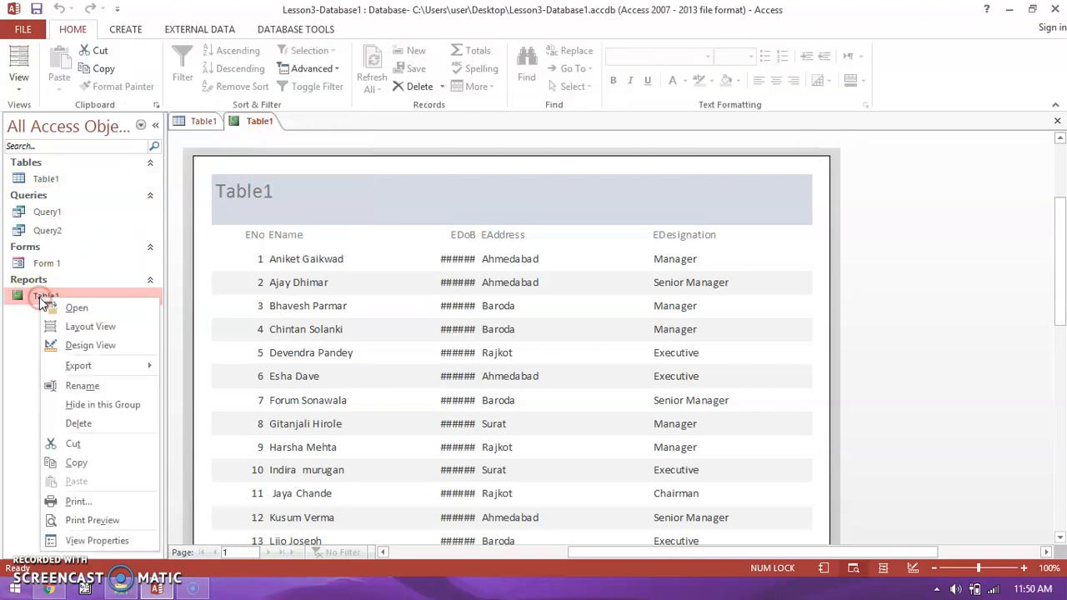
pyautogui.click(73, 386)
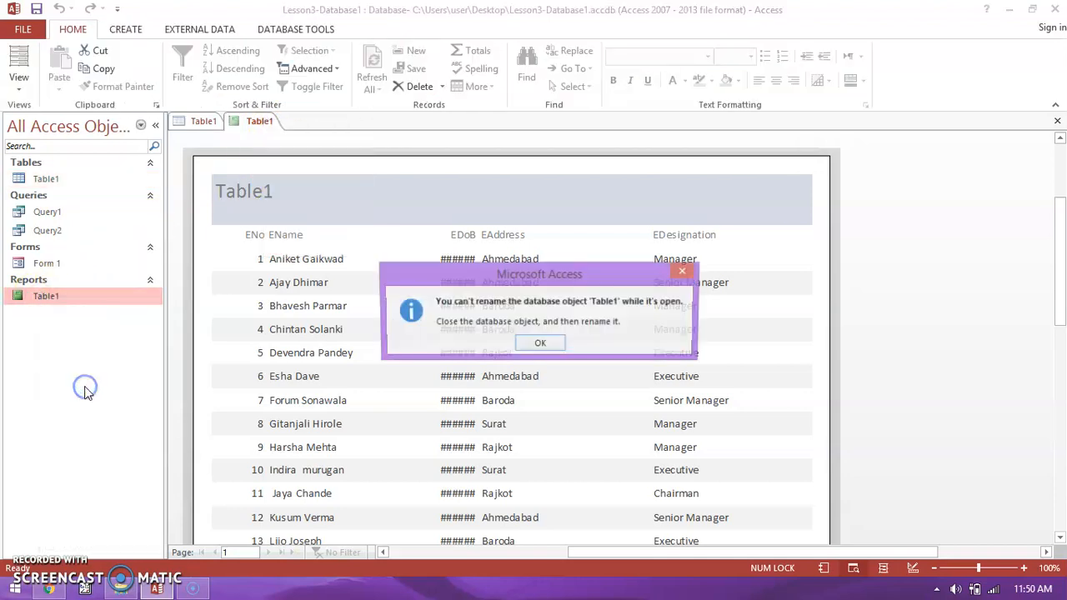
pyautogui.click(549, 347)
# Close the open Table1 report and rename it in the object list as Report 1
pyautogui.rightClick(256, 121)
pyautogui.click(300, 145)
pyautogui.click(50, 298)
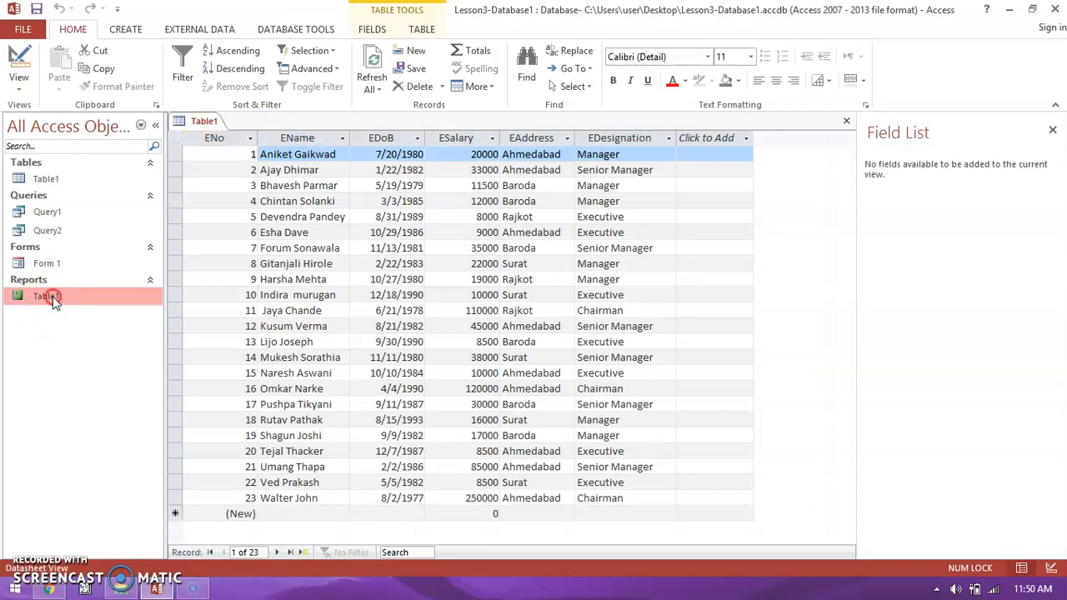
pyautogui.rightClick(52, 301)
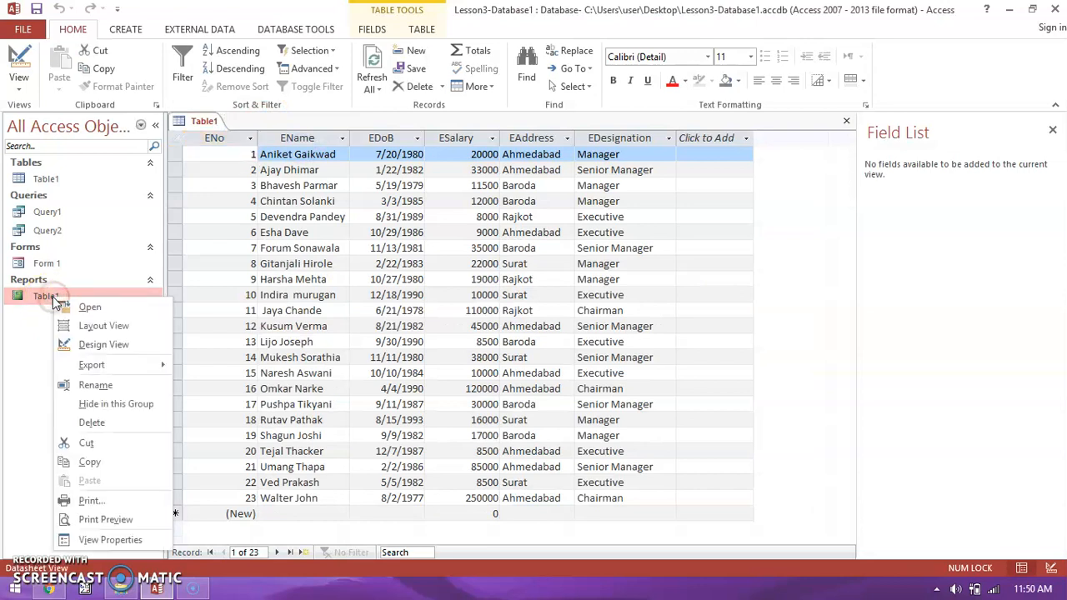
pyautogui.click(113, 385)
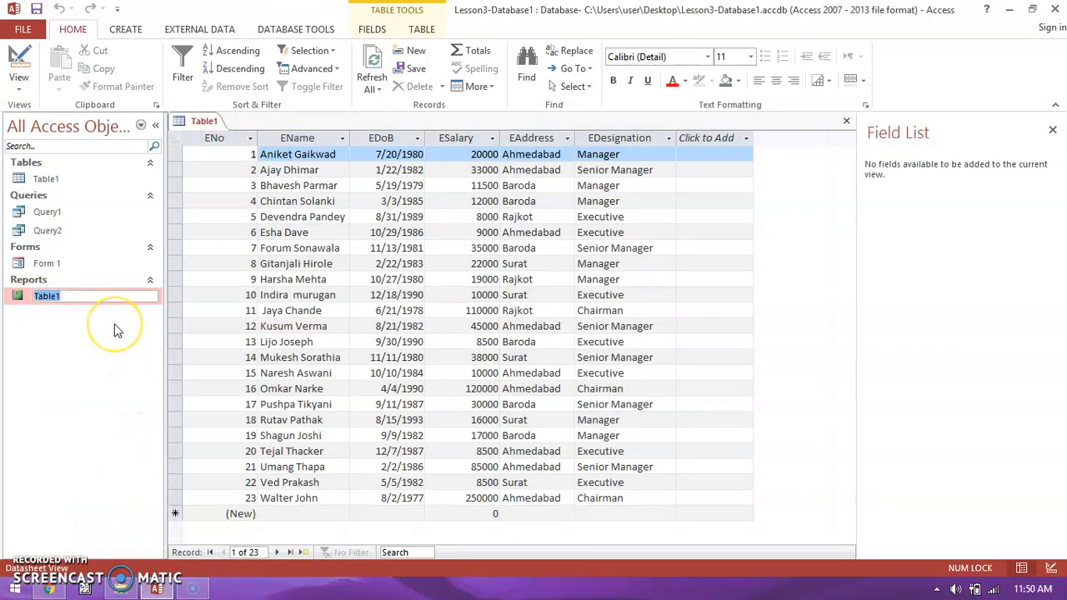
pyautogui.write('Report 1')
pyautogui.press('Return')
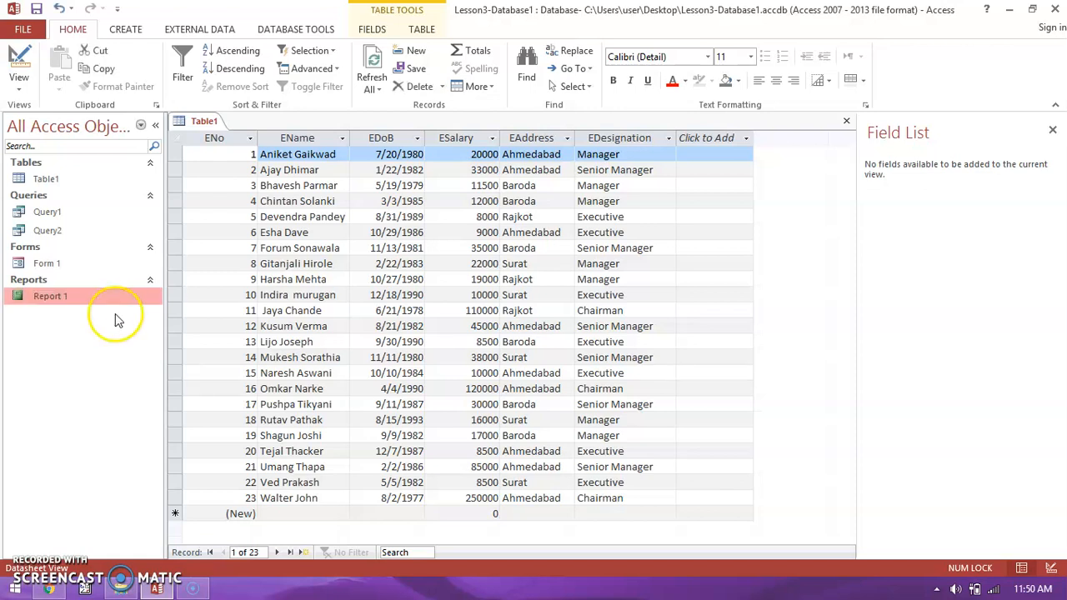
# Open Report 1 to check its title, save it, and close it again
pyautogui.doubleClick(68, 294)
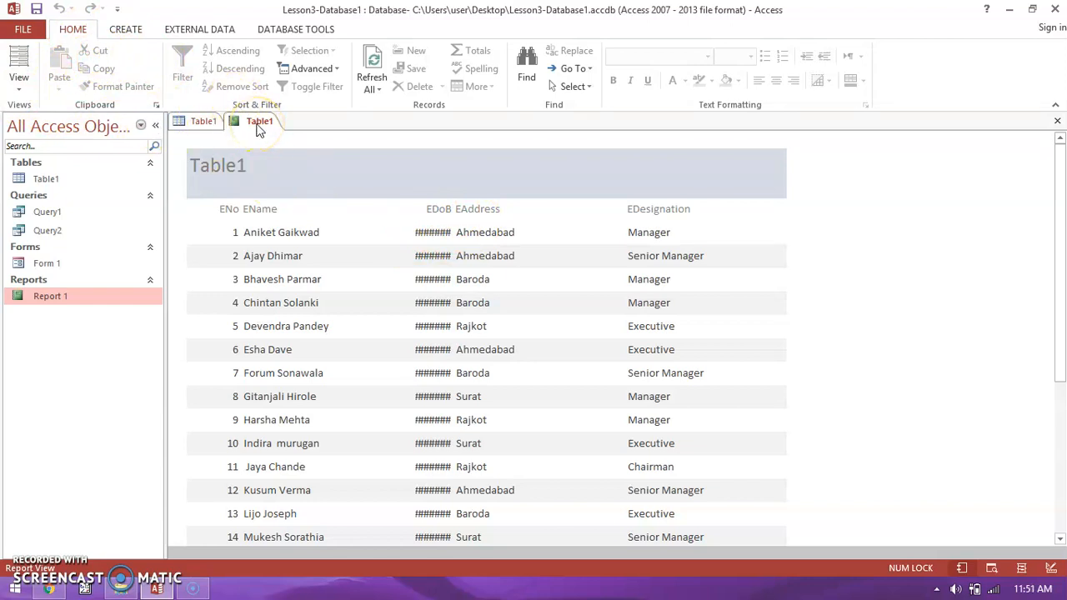
pyautogui.rightClick(259, 122)
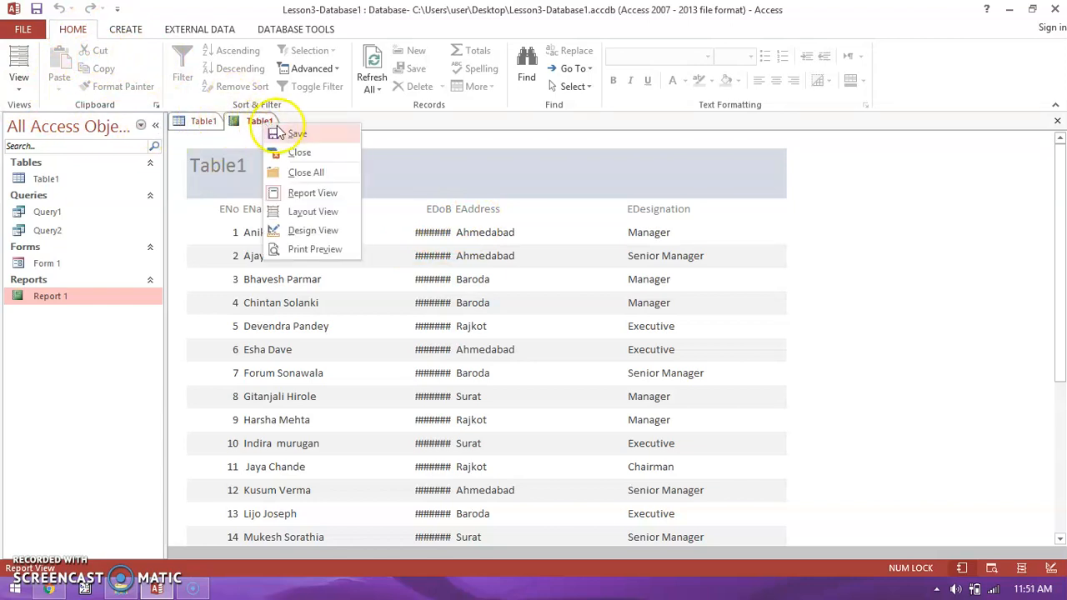
pyautogui.click(290, 134)
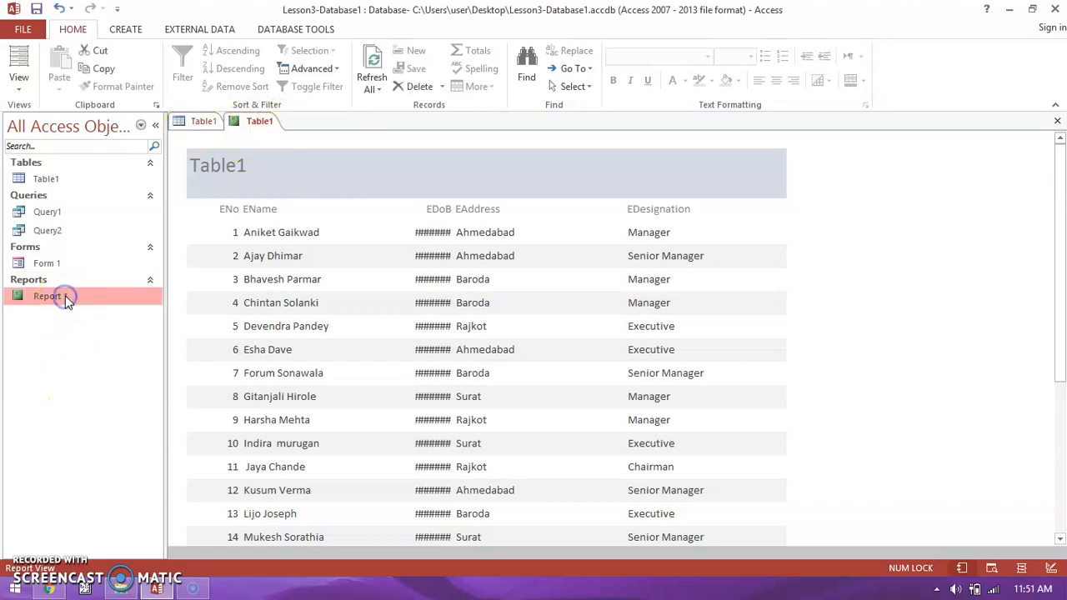
pyautogui.rightClick(261, 121)
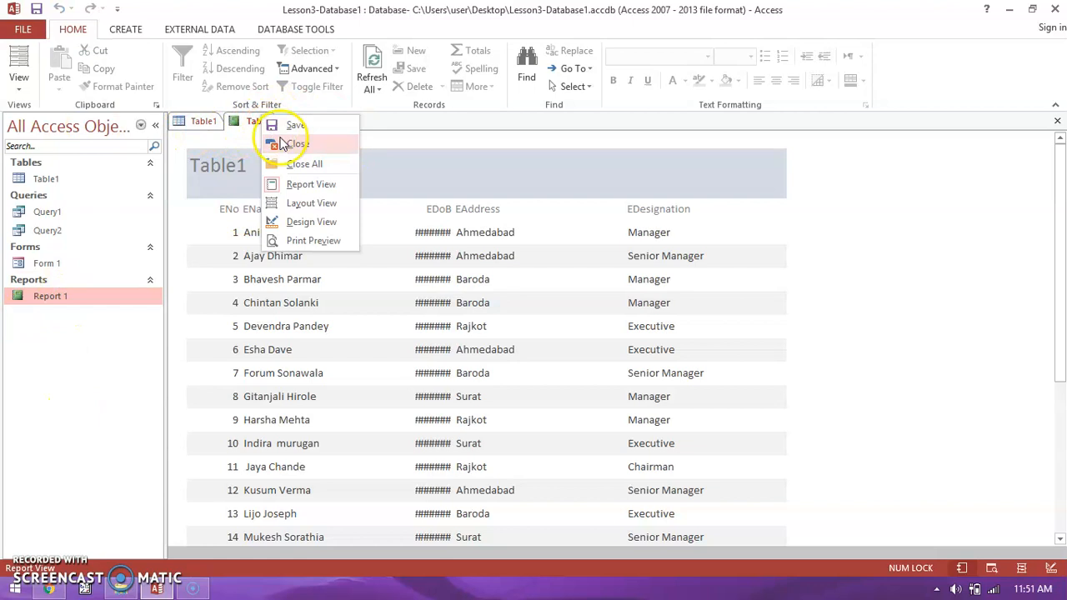
pyautogui.click(282, 143)
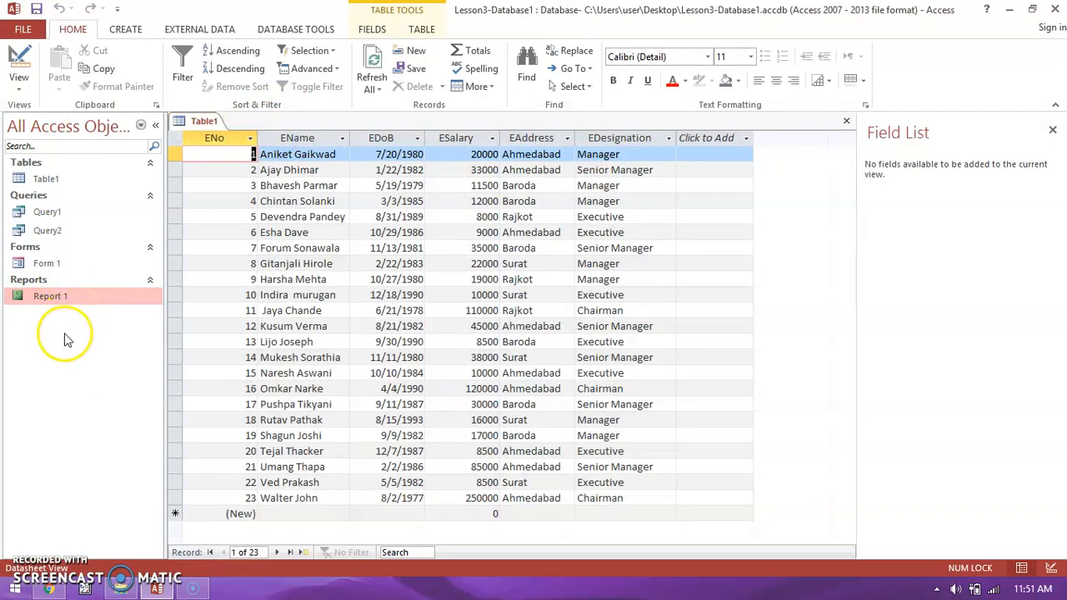
pyautogui.rightClick(66, 337)
pyautogui.click(34, 8)
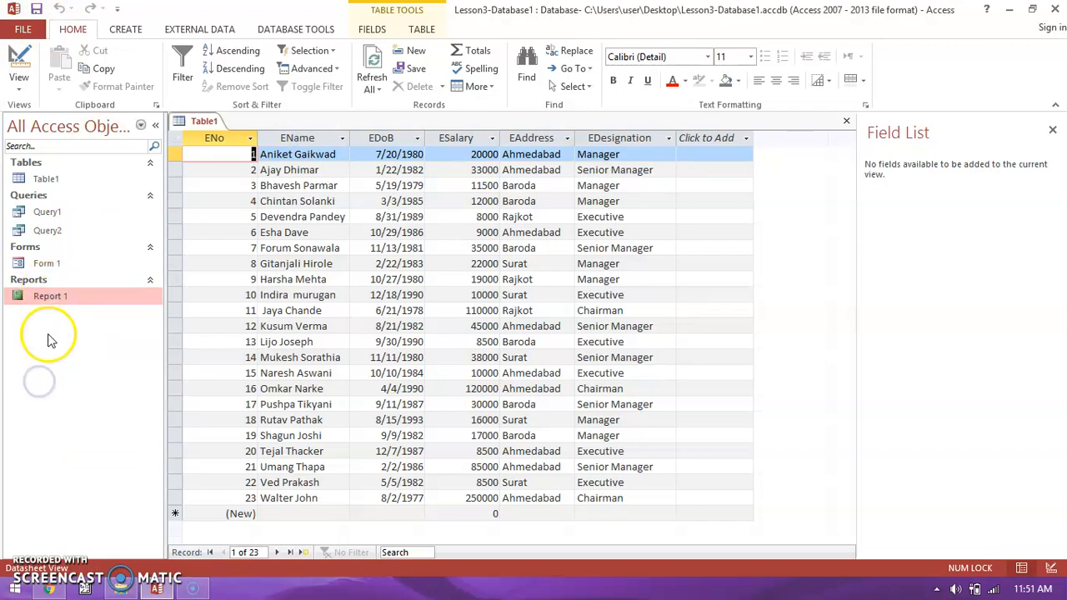
# Open Report 1 and switch it to Design View
pyautogui.doubleClick(73, 297)
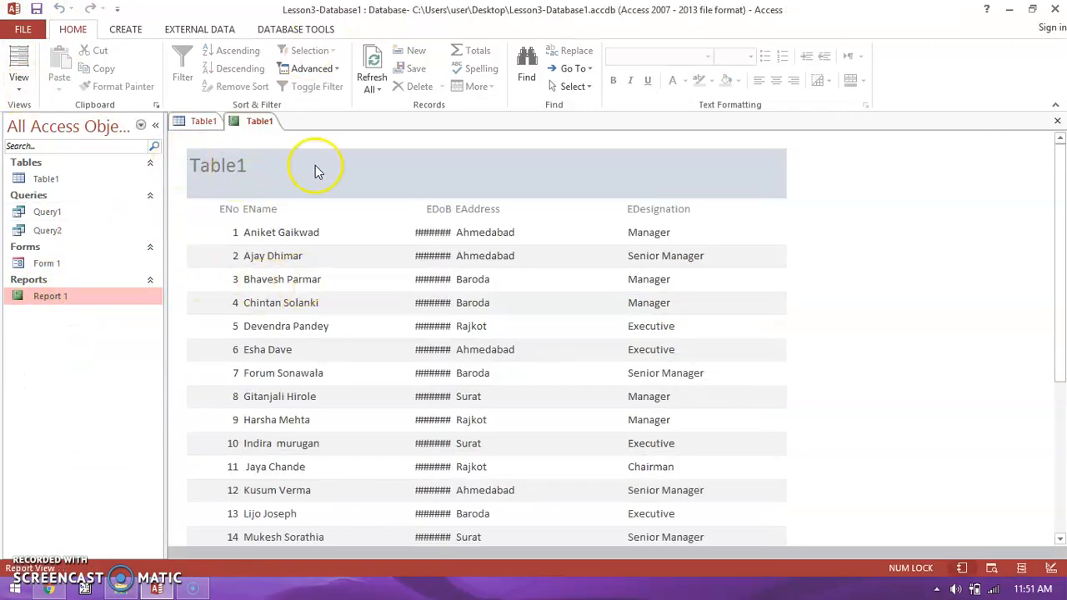
pyautogui.rightClick(265, 122)
pyautogui.click(296, 190)
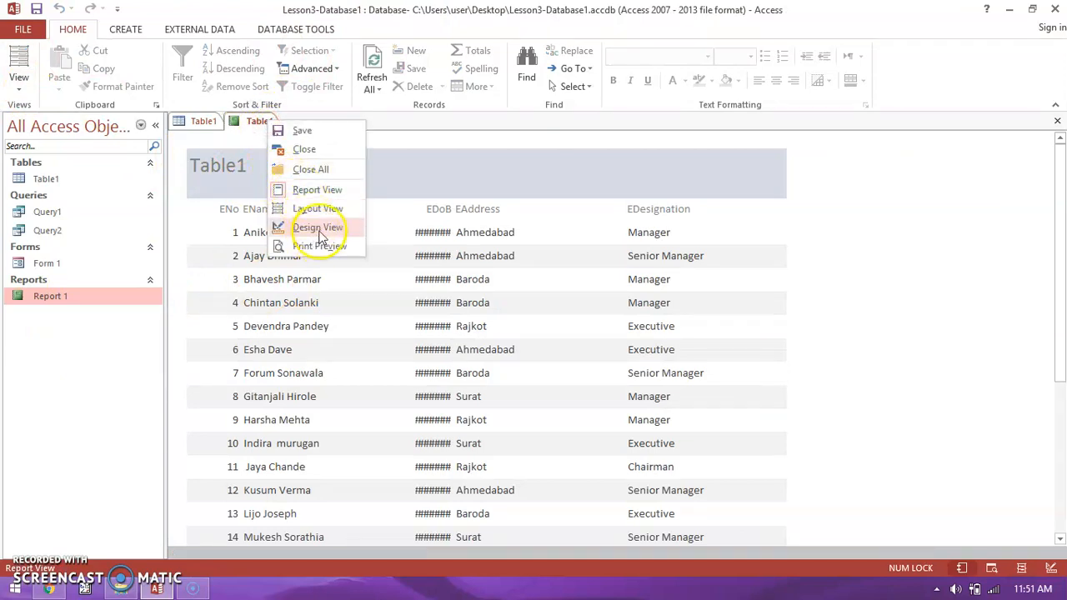
pyautogui.click(20, 87)
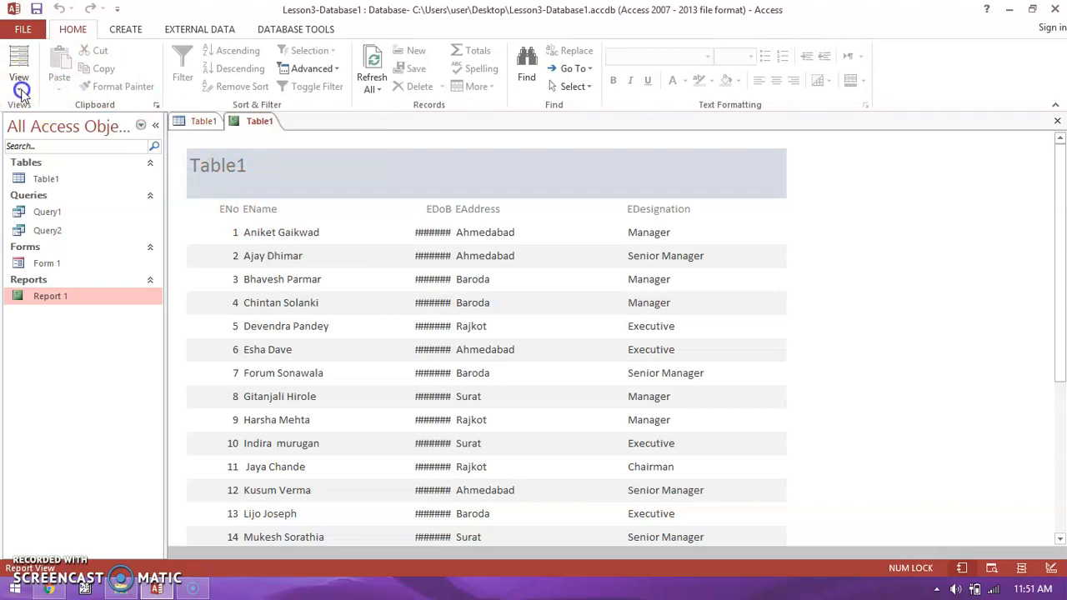
pyautogui.click(20, 87)
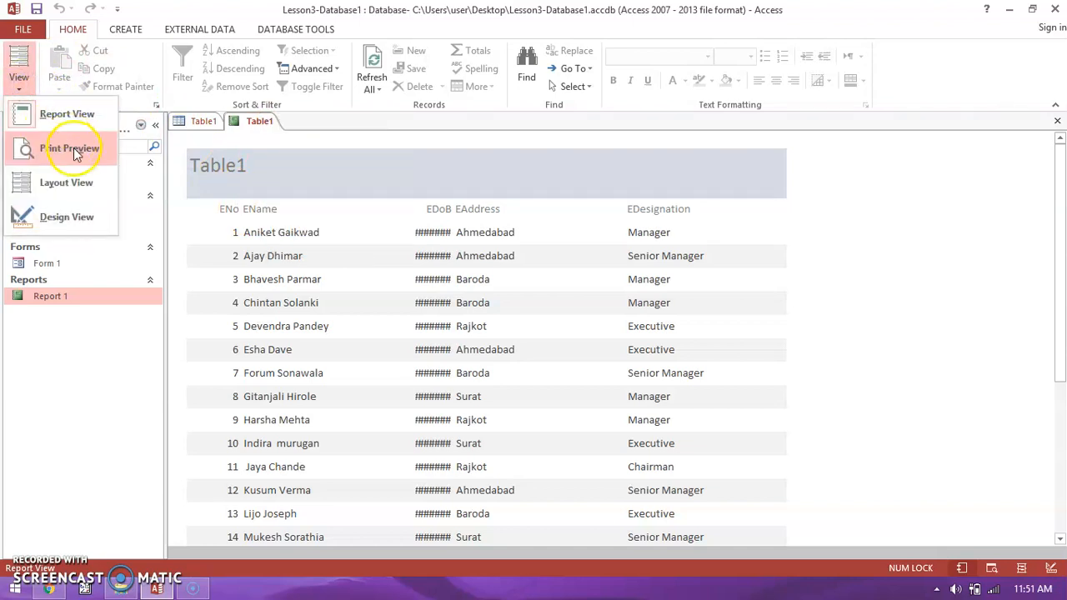
pyautogui.click(70, 191)
pyautogui.click(79, 224)
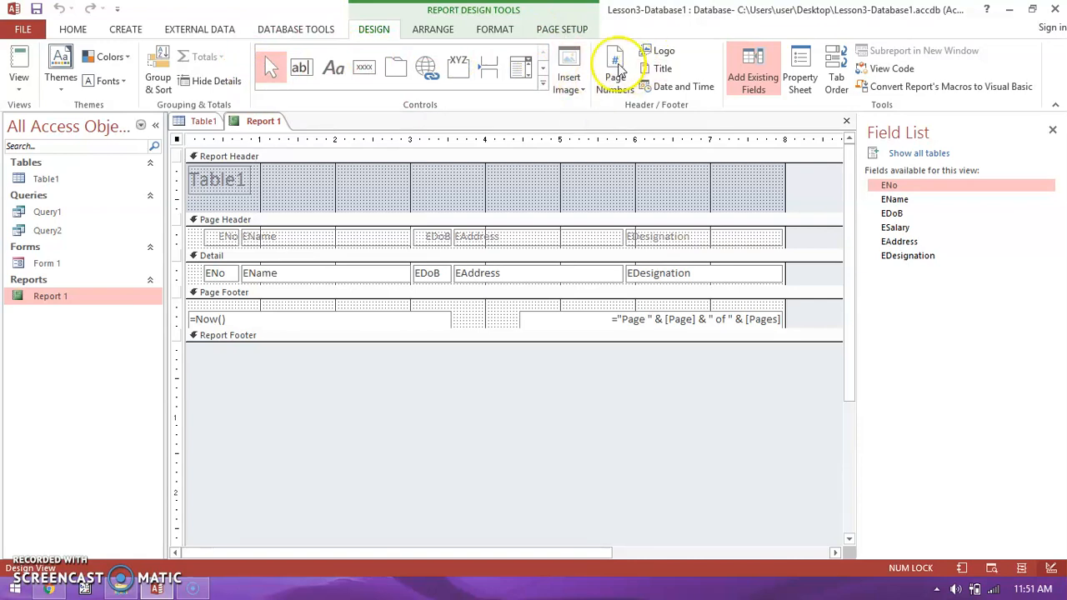
# Insert the picture images (44) from the Pictures folder as the report logo and place it just right of the header title
pyautogui.click(663, 52)
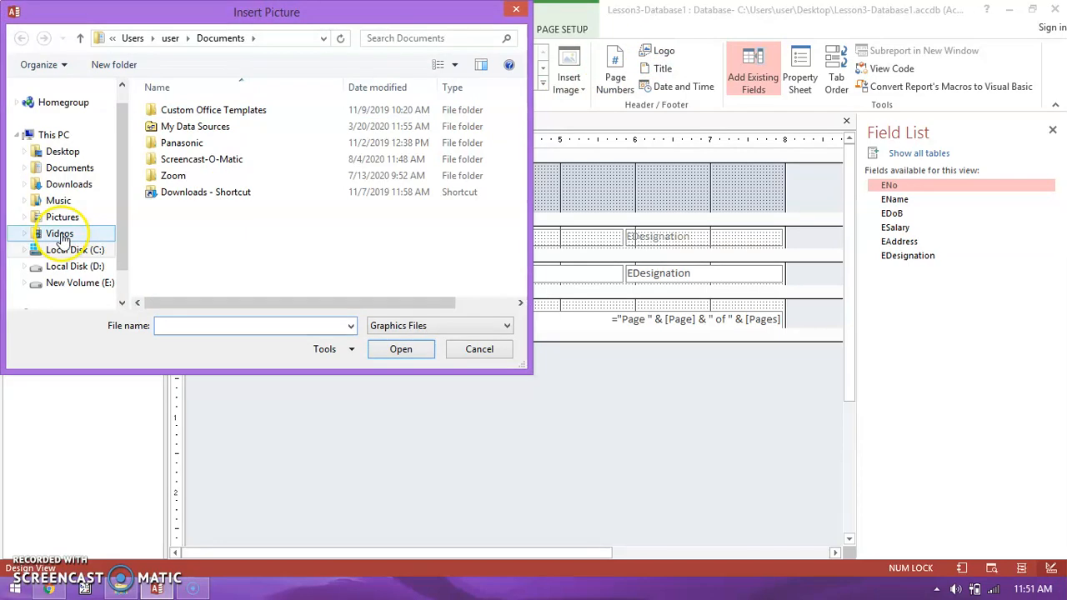
pyautogui.click(75, 216)
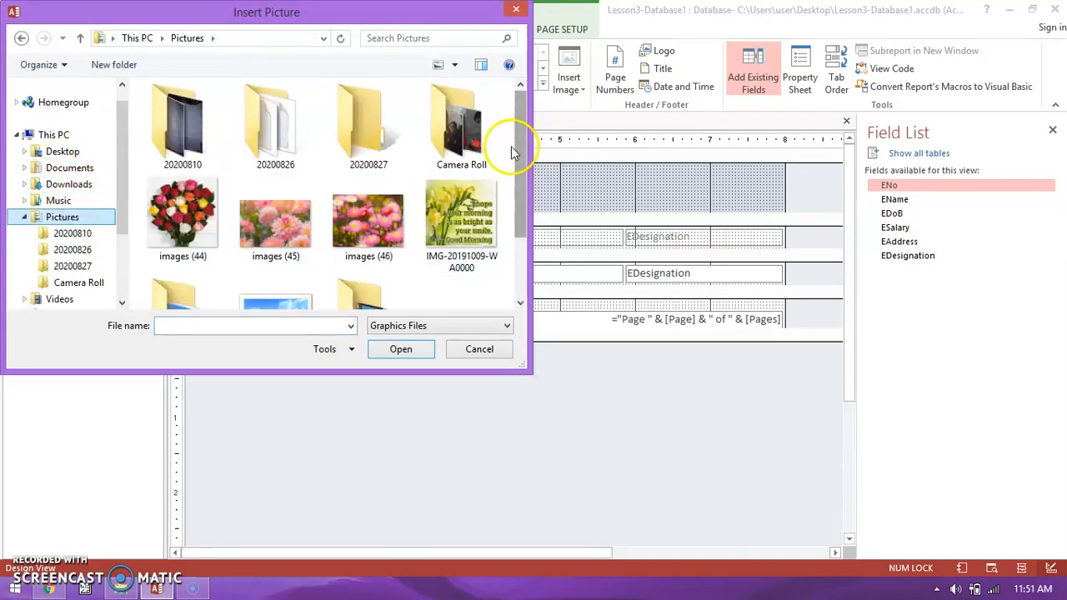
pyautogui.click(184, 213)
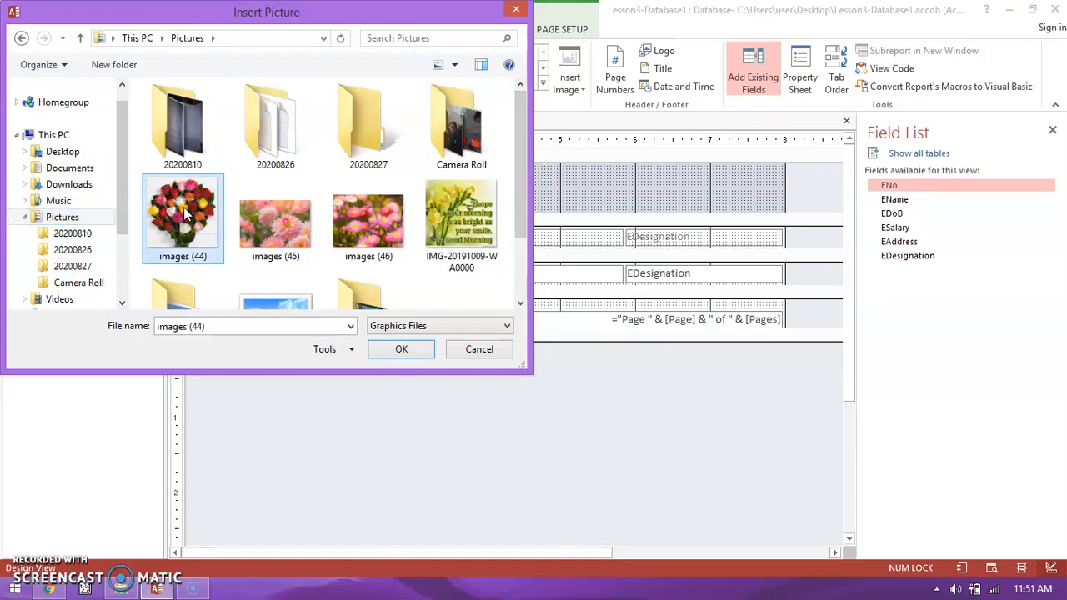
pyautogui.click(375, 349)
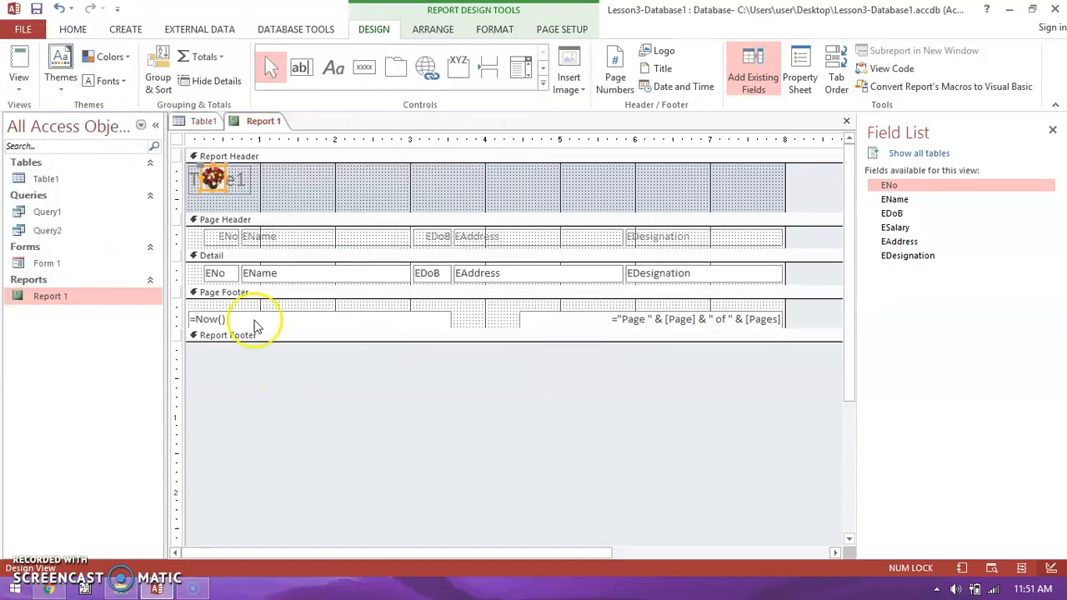
pyautogui.moveTo(207, 175); pyautogui.dragTo(275, 185)
# Change the report header title to Report 1 and add the date in long format and the time with seconds
pyautogui.click(214, 170)
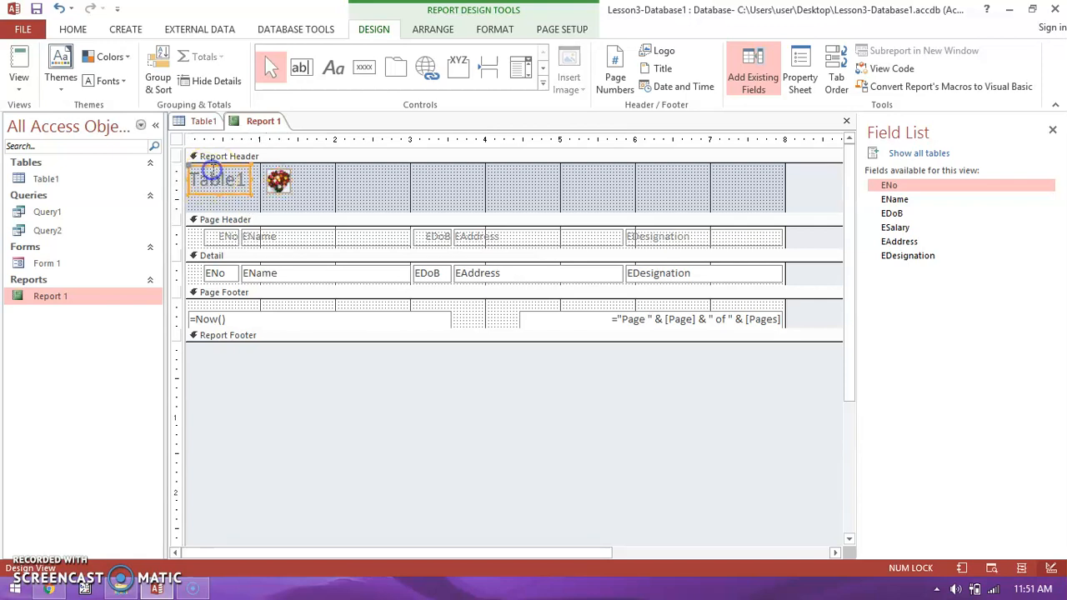
pyautogui.click(198, 173)
pyautogui.moveTo(197, 173); pyautogui.dragTo(244, 179)
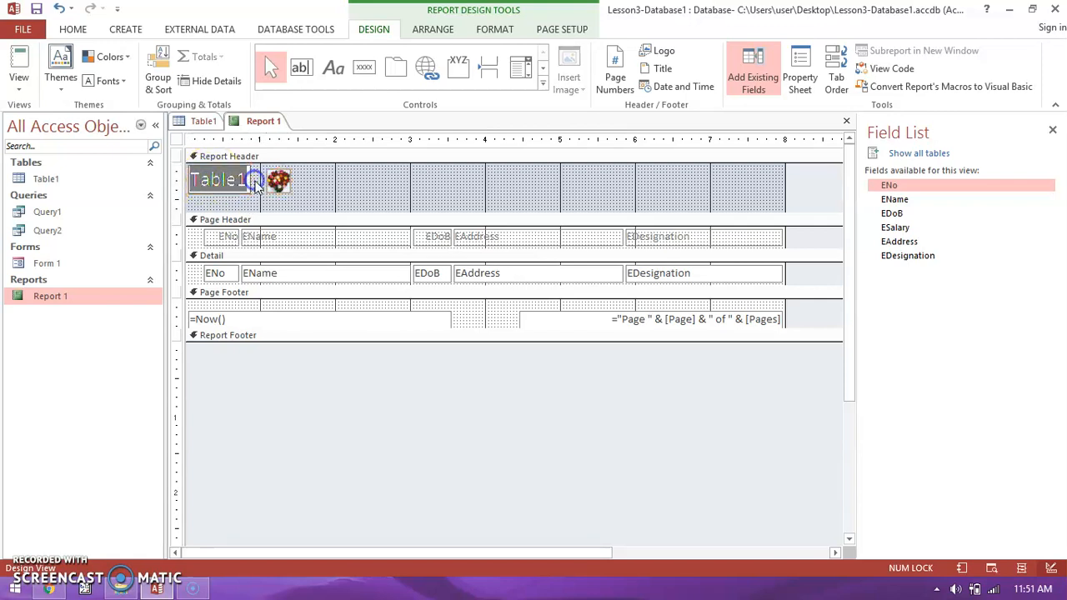
pyautogui.write('Report 1')
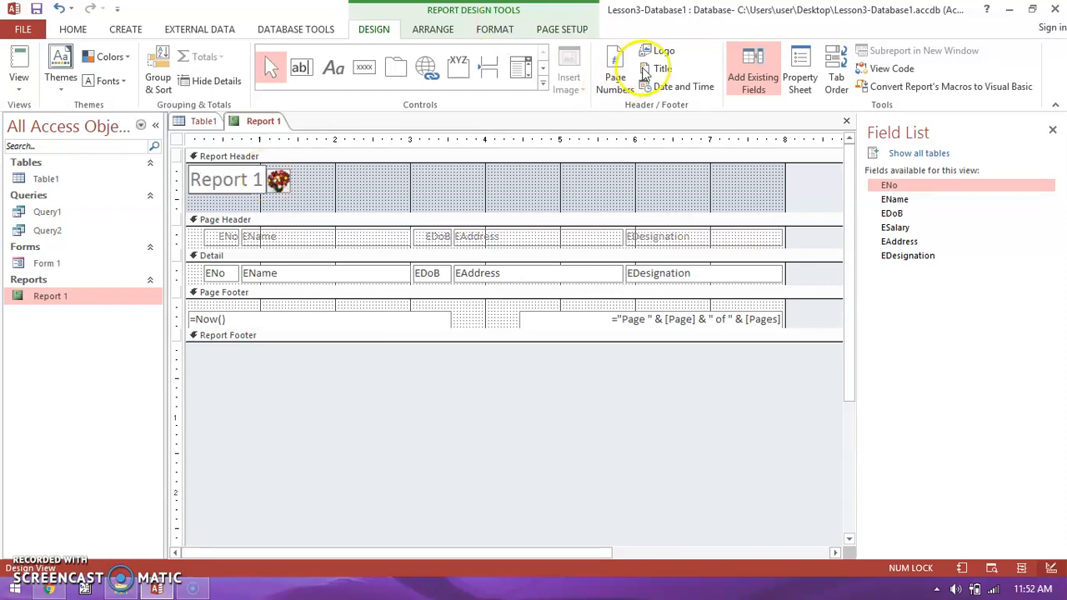
pyautogui.click(663, 87)
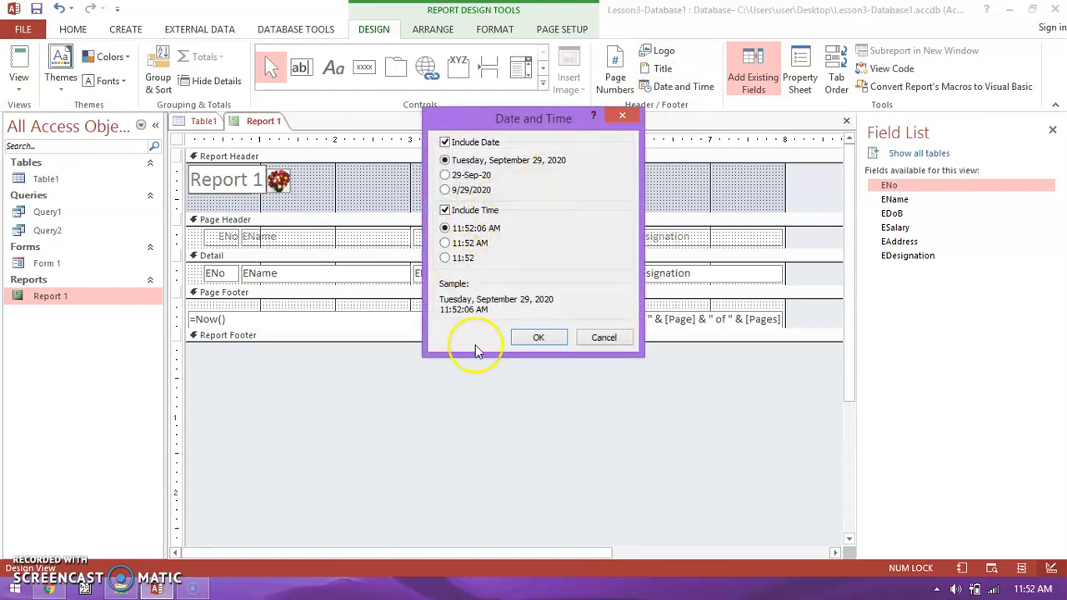
pyautogui.click(539, 341)
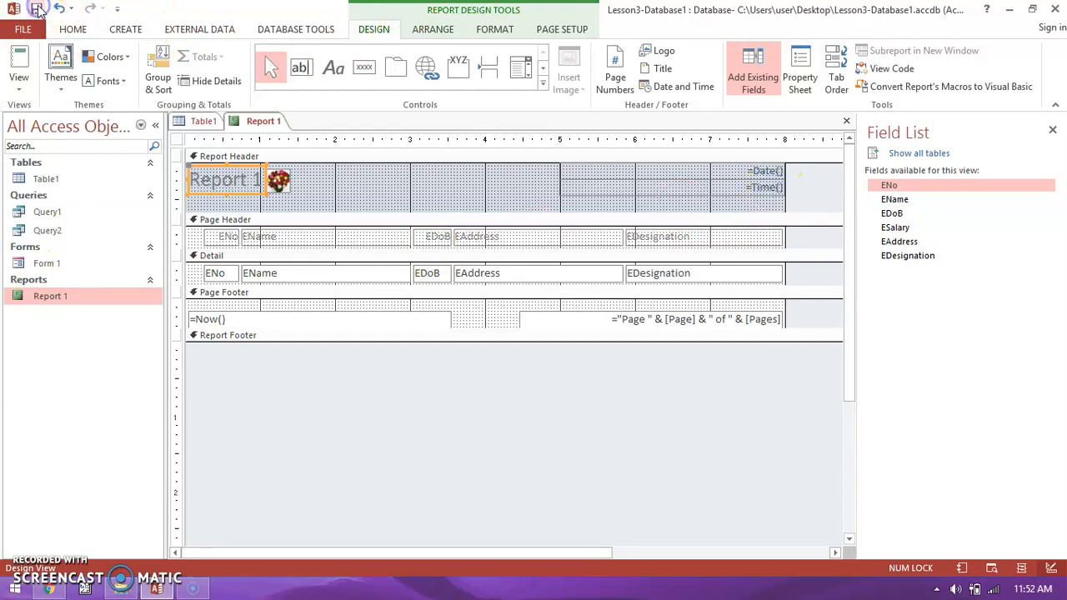
pyautogui.click(430, 27)
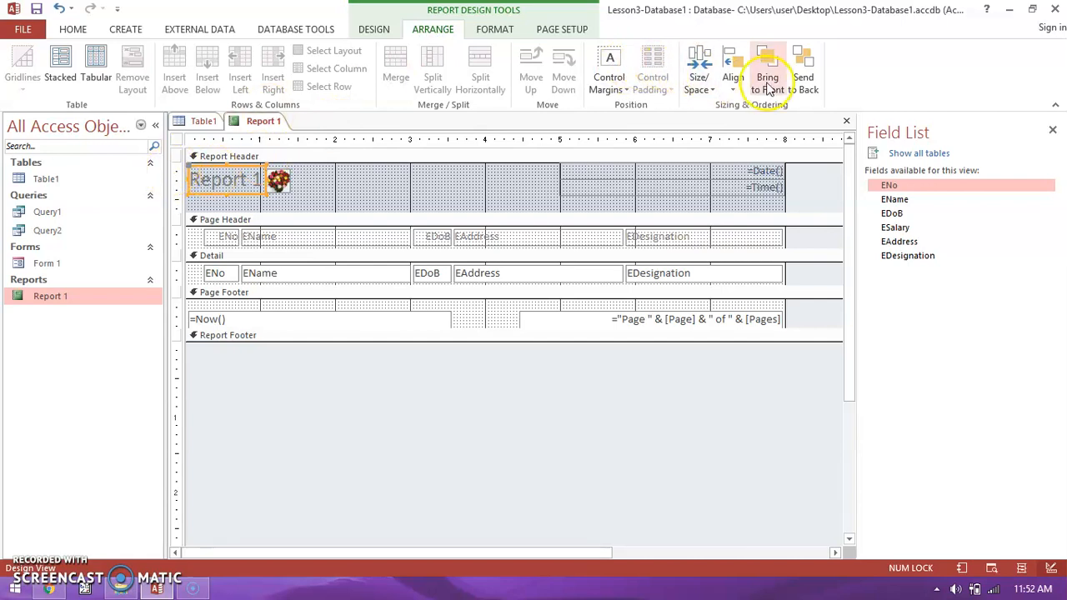
pyautogui.click(495, 30)
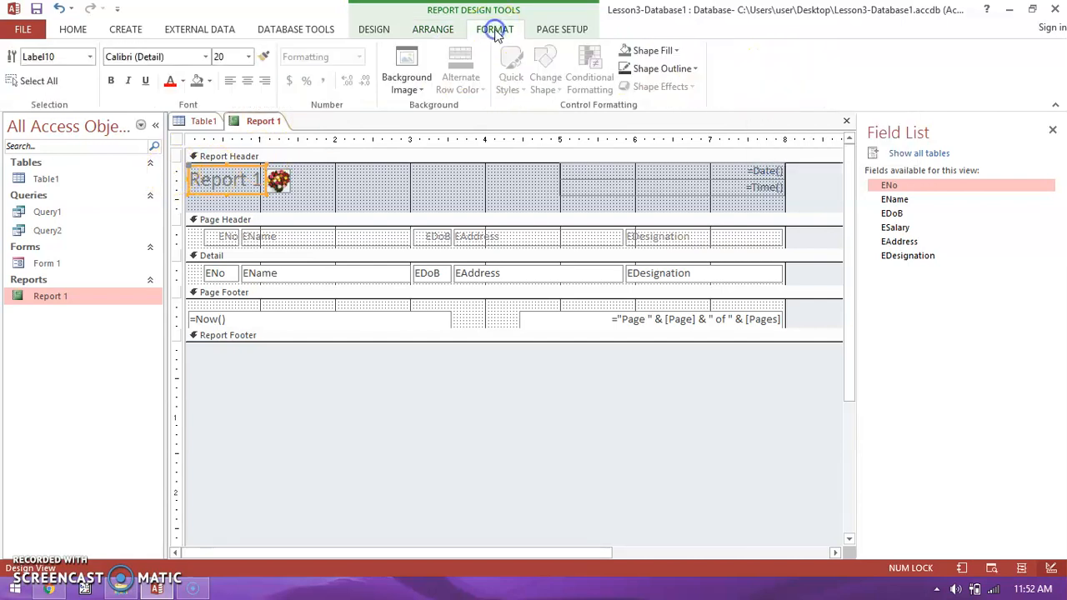
pyautogui.click(415, 90)
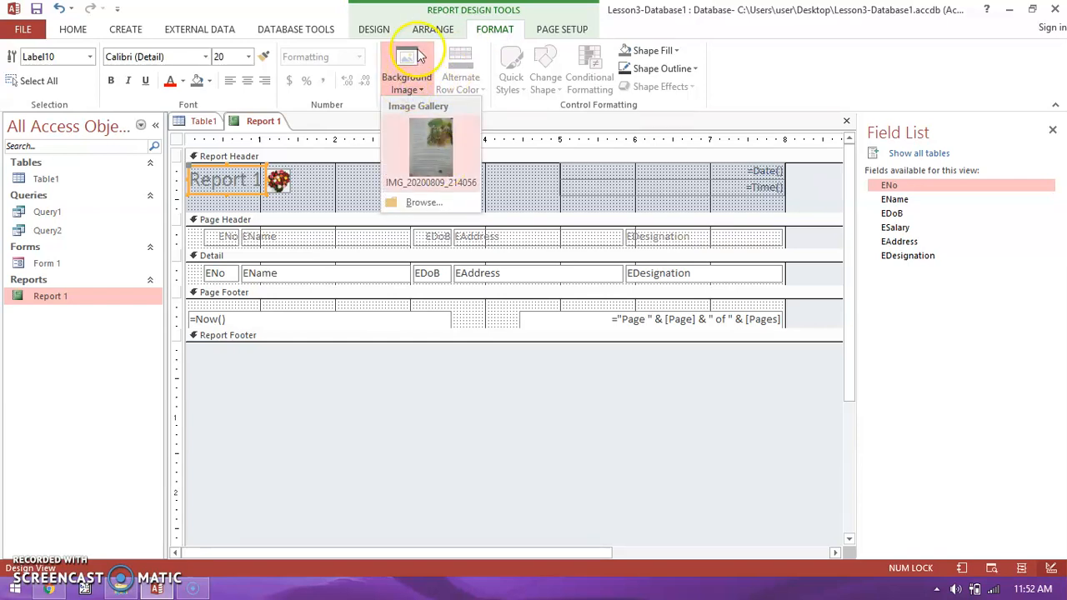
pyautogui.click(417, 57)
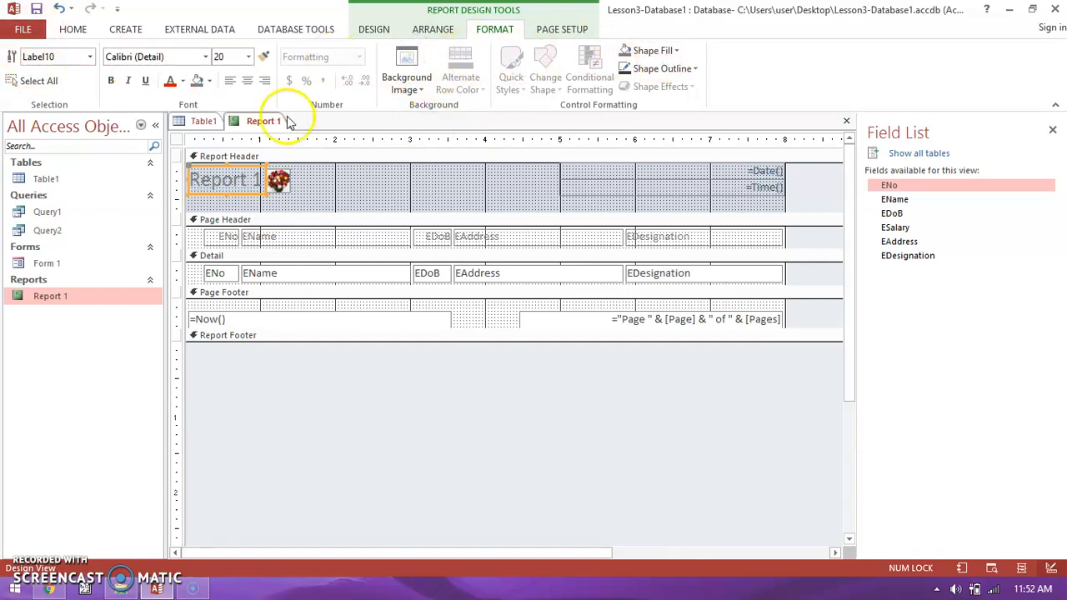
# Switch the report to Layout View
pyautogui.click(74, 32)
pyautogui.click(19, 82)
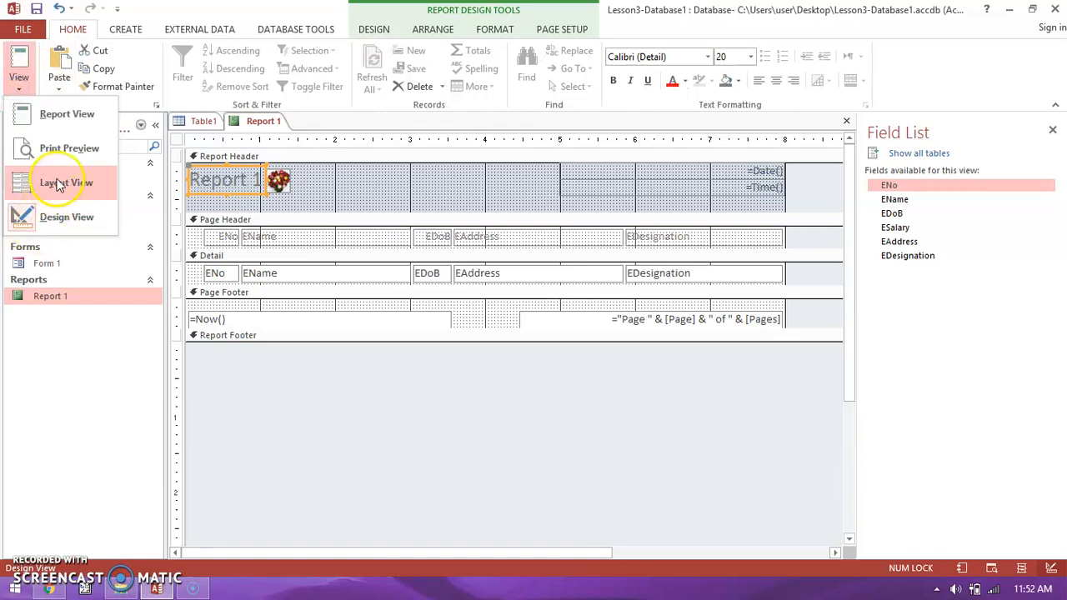
pyautogui.click(60, 185)
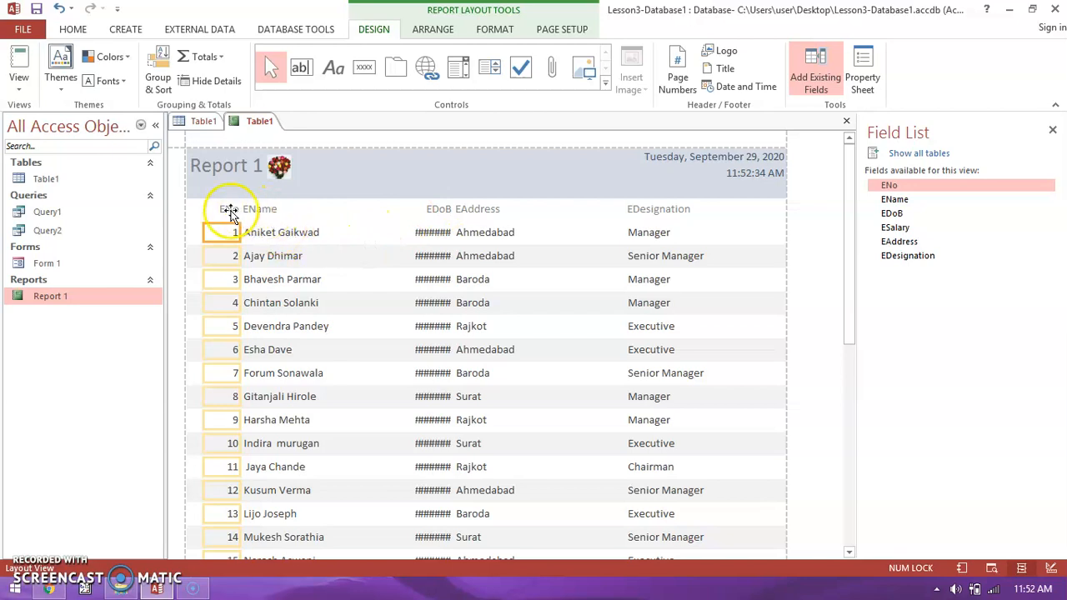
# Widen the EDoB date fields toward the EName column so the full dates fit
pyautogui.click(433, 211)
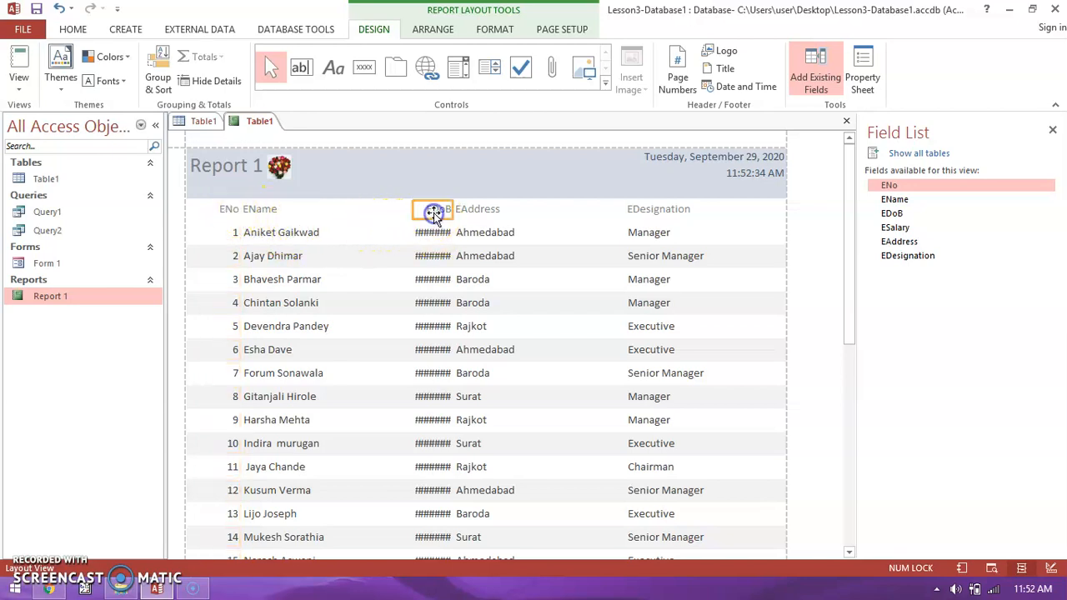
pyautogui.click(412, 205)
pyautogui.moveTo(393, 212)
pyautogui.mouseDown()
pyautogui.moveTo(415, 209)
pyautogui.moveTo(373, 215)
pyautogui.mouseUp()
pyautogui.click(433, 217)
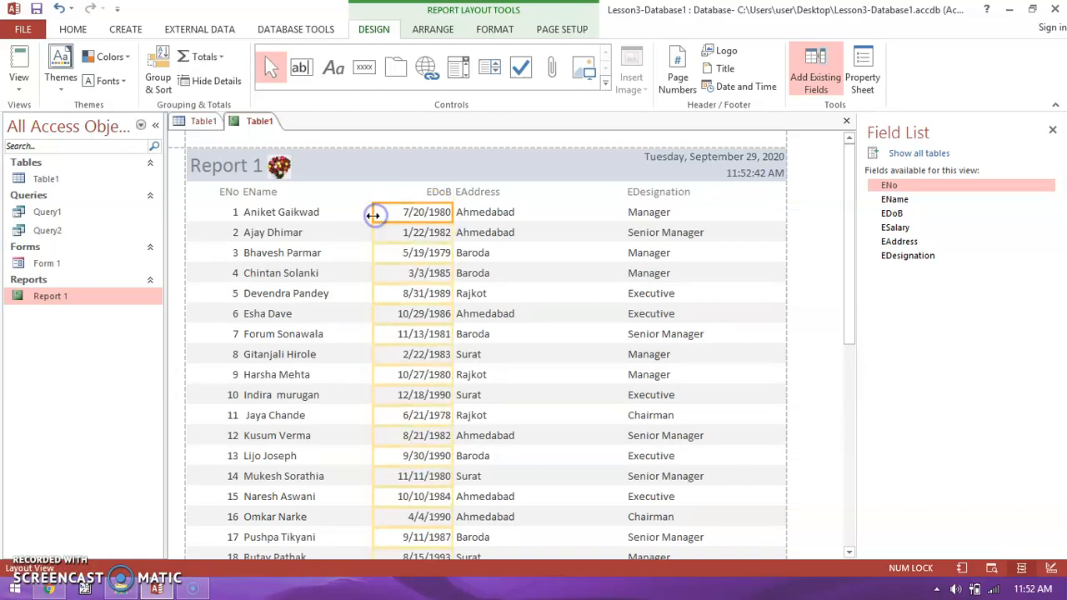
# Move the starting edge of the EAddress values and their heading slightly away from the EDoB column to leave a gap
pyautogui.click(459, 192)
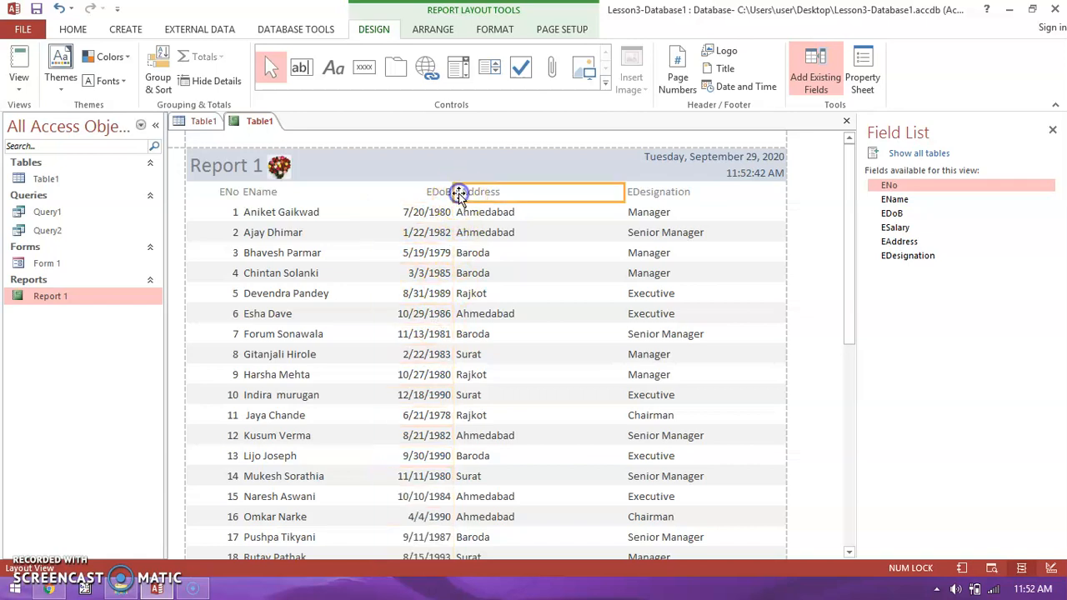
pyautogui.click(463, 213)
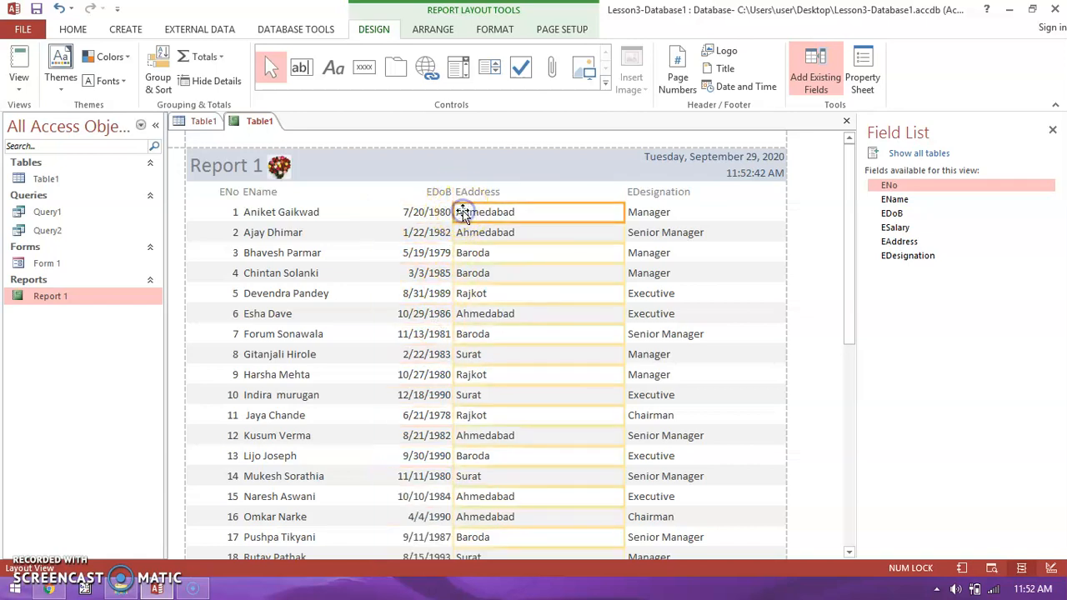
pyautogui.moveTo(456, 212); pyautogui.dragTo(474, 215)
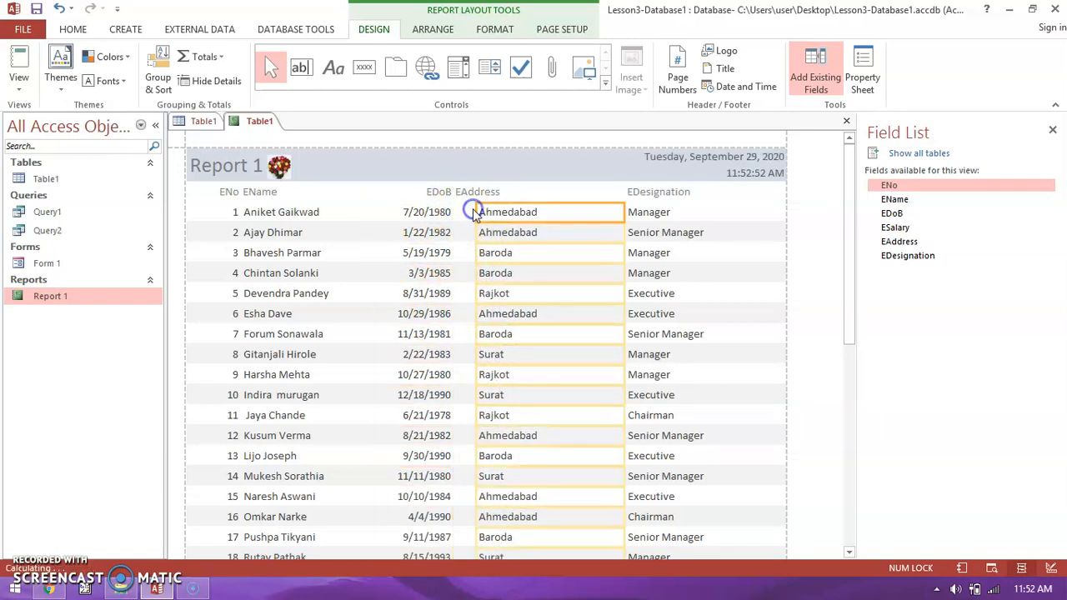
pyautogui.click(461, 192)
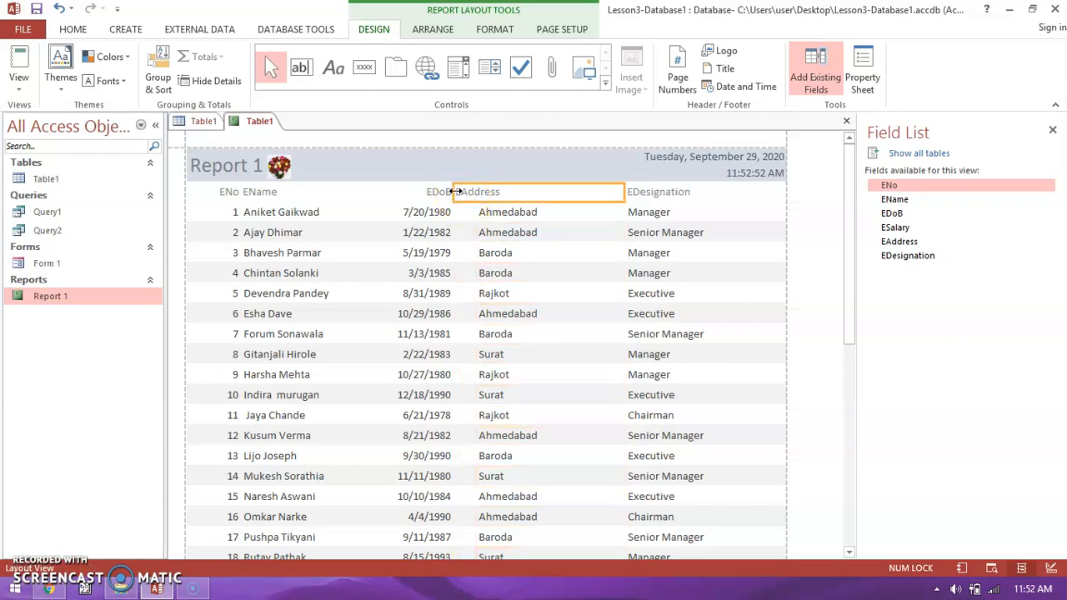
pyautogui.moveTo(457, 192); pyautogui.dragTo(477, 191)
# Move the starting edge of the EName heading and values slightly away from the ENo column to leave a gap
pyautogui.click(260, 197)
pyautogui.moveTo(244, 191); pyautogui.dragTo(264, 211)
pyautogui.click(248, 214)
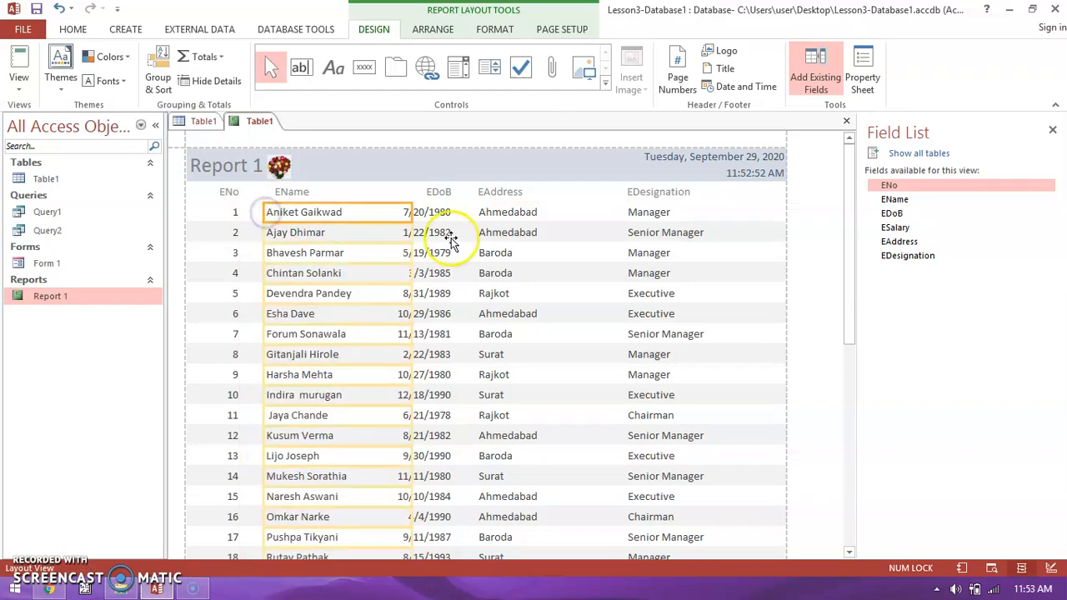
pyautogui.click(449, 255)
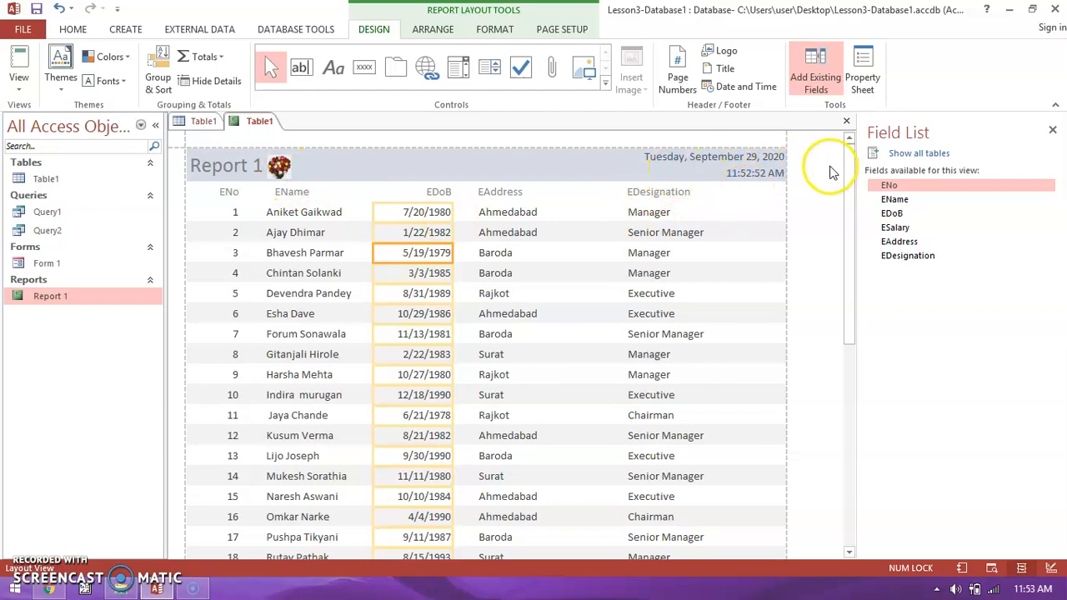
# Check the adjusted layout down to the page footer and switch the report to Report View
pyautogui.moveTo(849, 172); pyautogui.dragTo(853, 267)
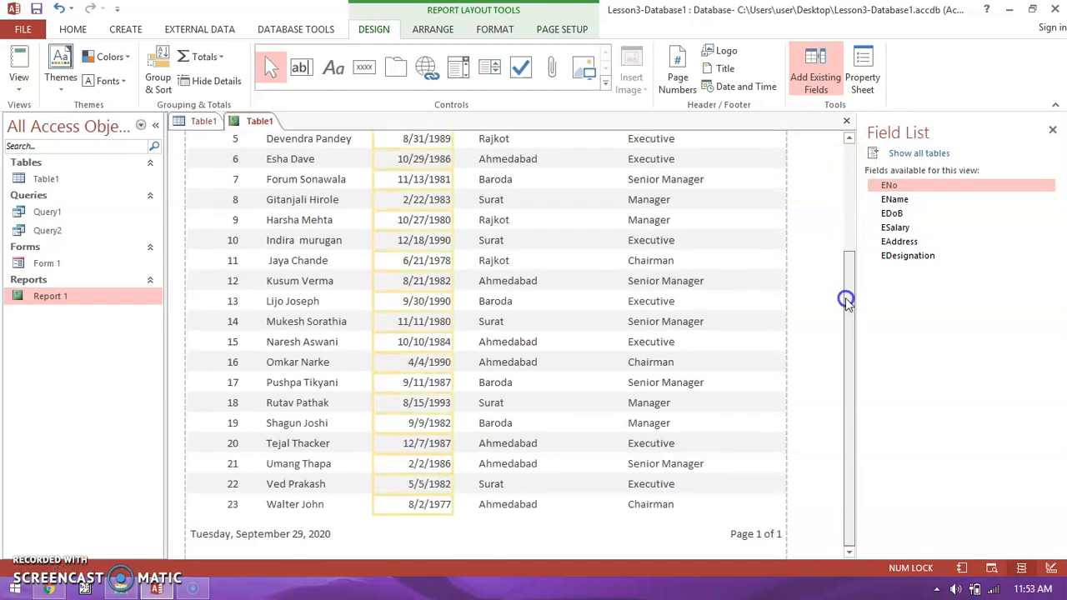
pyautogui.moveTo(848, 294); pyautogui.dragTo(868, 227)
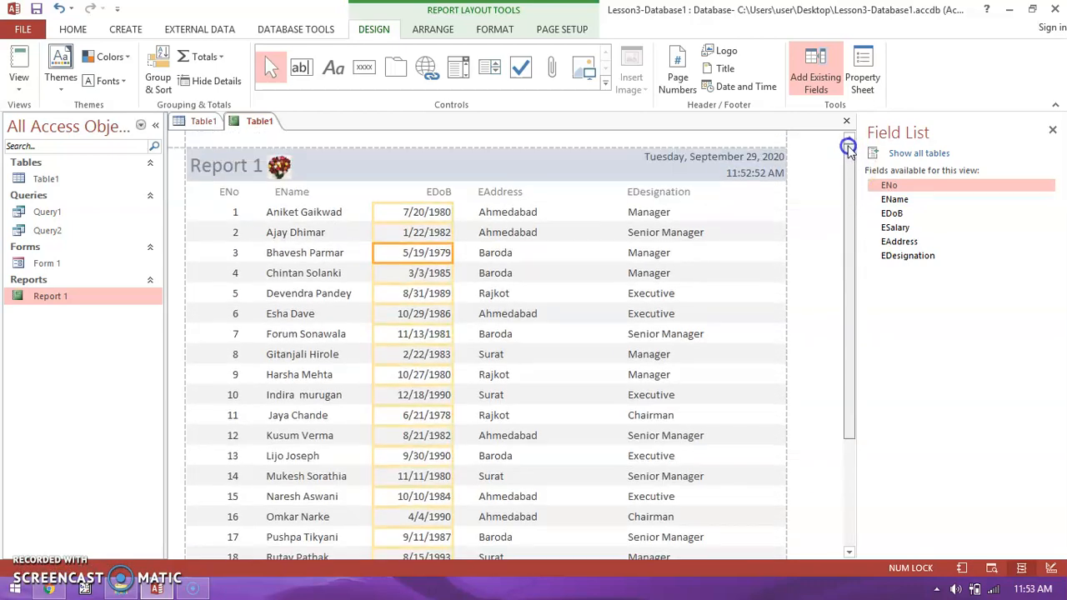
pyautogui.click(18, 63)
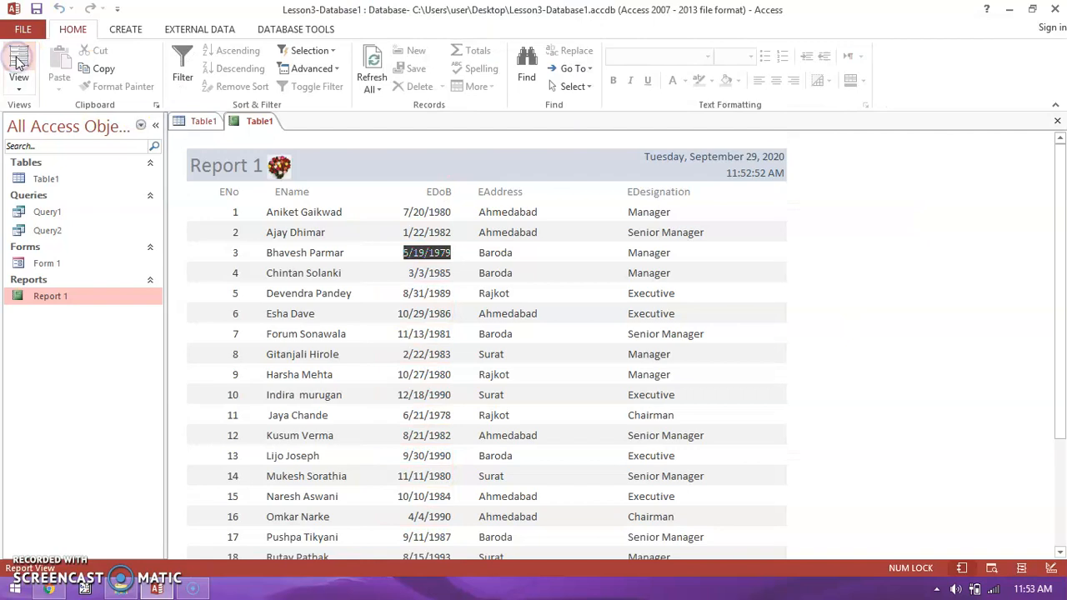
# Open the report in Print Preview and look through the page from the header to the last record
pyautogui.click(19, 87)
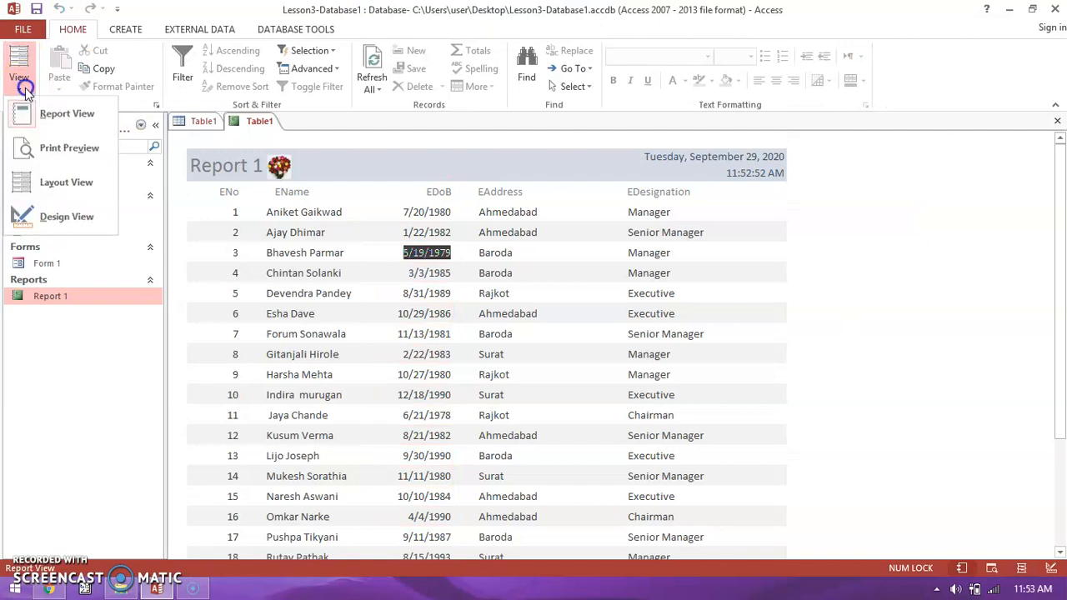
pyautogui.click(77, 145)
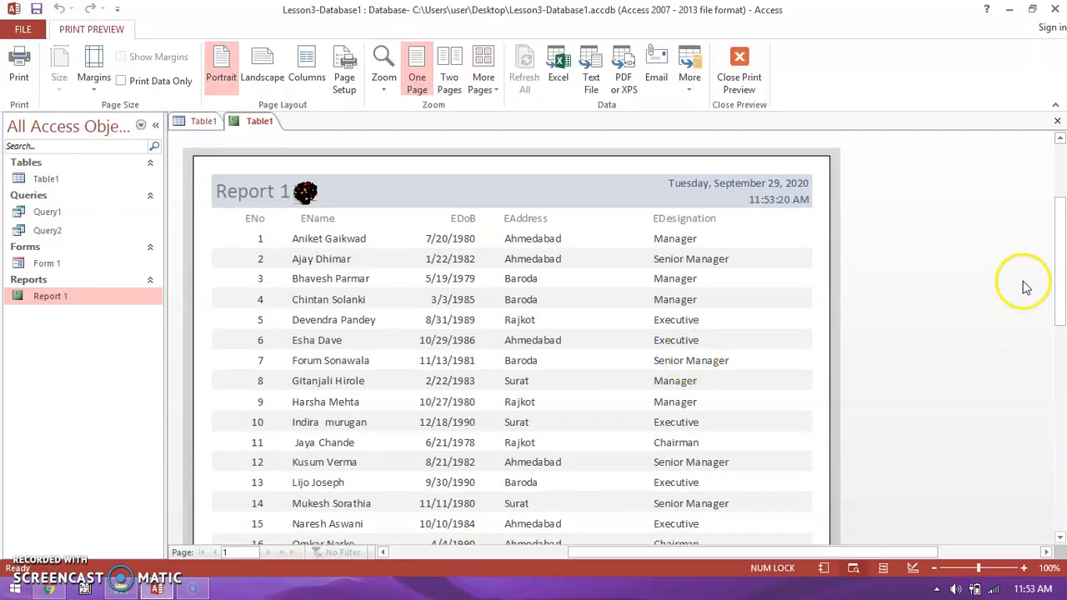
pyautogui.moveTo(1060, 231); pyautogui.dragTo(1062, 74)
pyautogui.moveTo(1062, 148); pyautogui.dragTo(1060, 288)
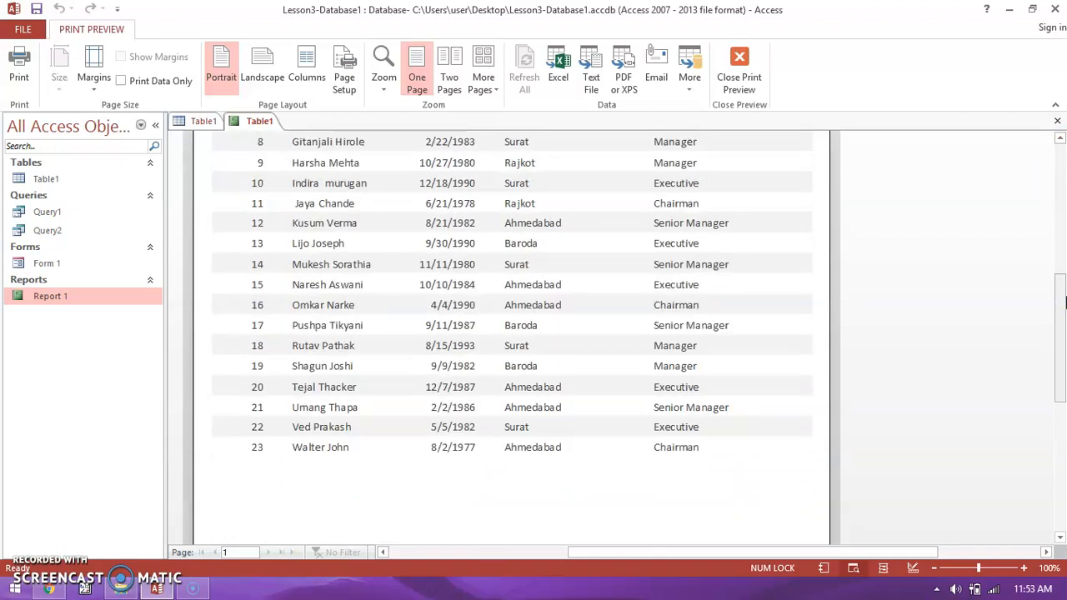